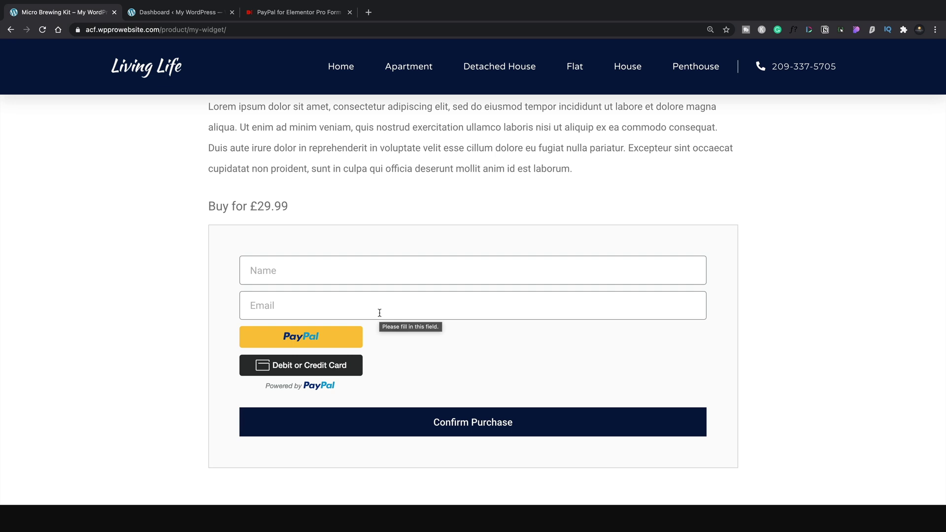
In the WordPress admin, begin a new custom post type with slug beers, plural label Beers and singular label Beer.
key(ctrl+Tab)
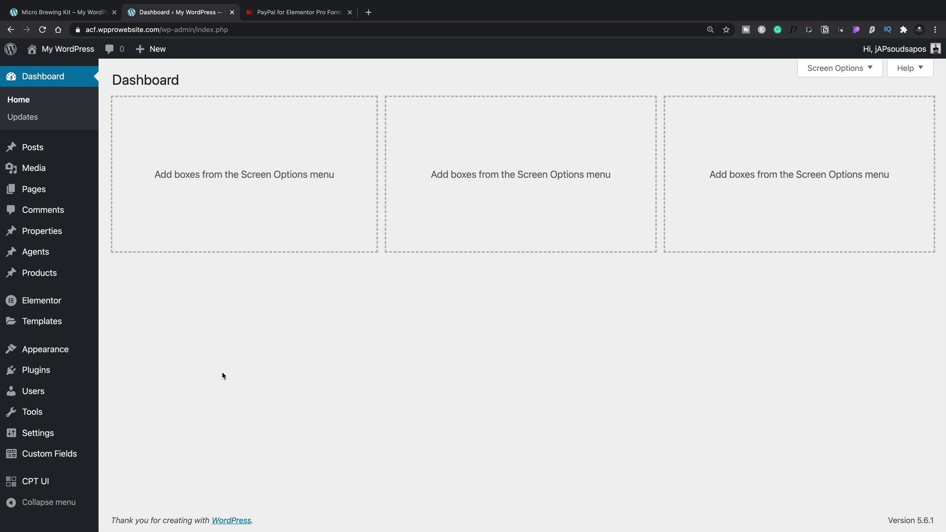
mouse_move(51, 481)
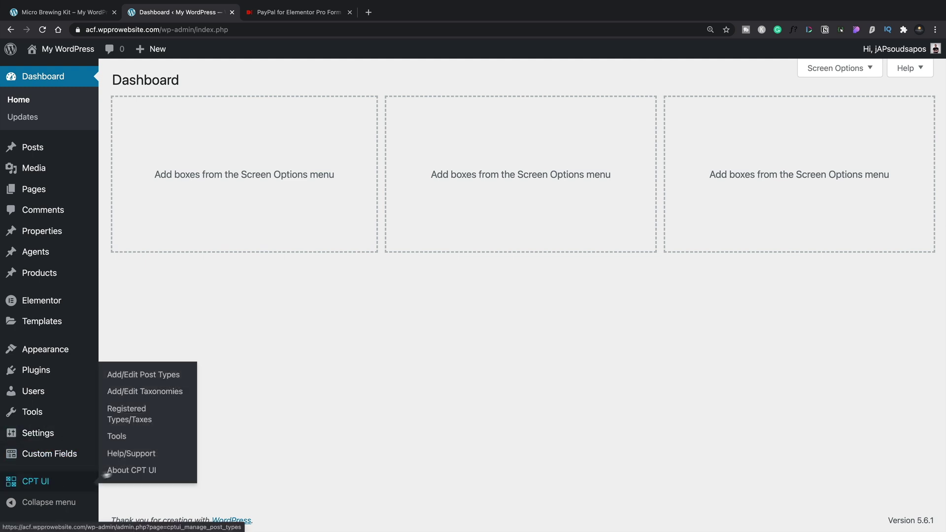
click(127, 380)
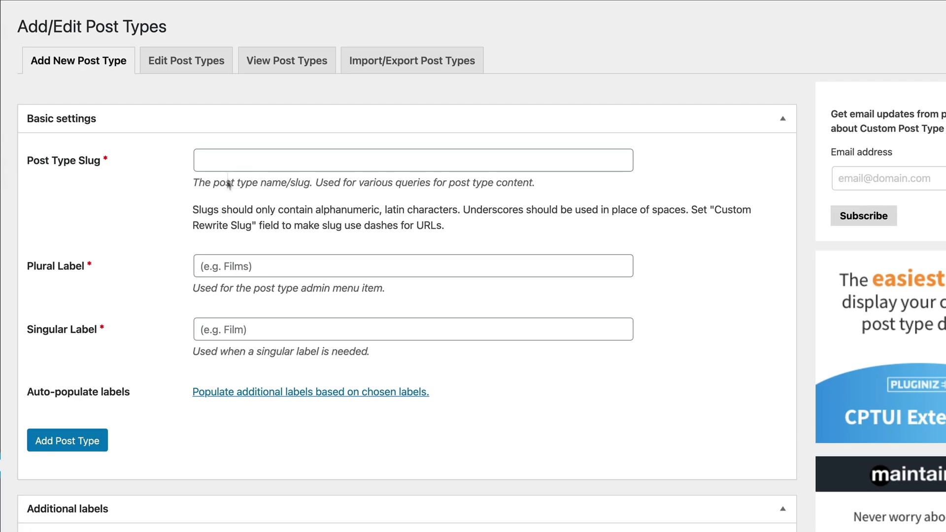
click(290, 186)
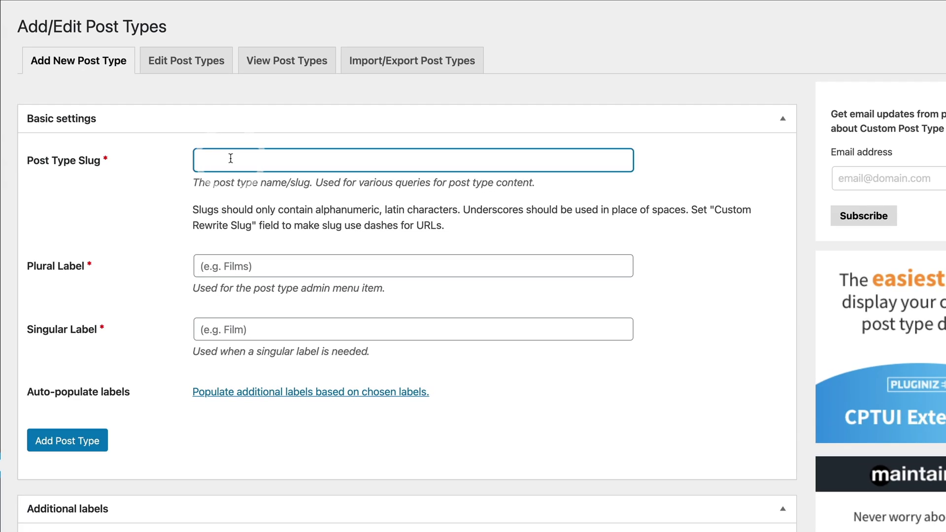
text(beers)
click(225, 265)
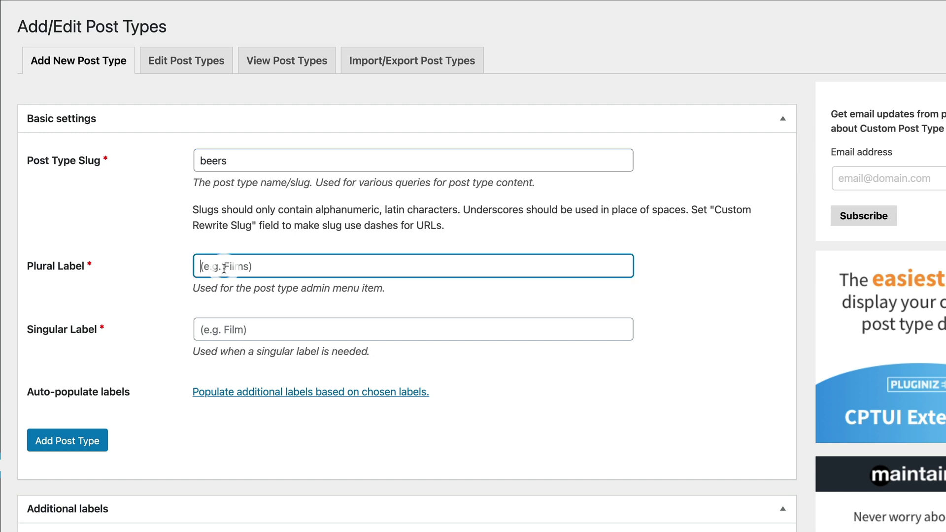
text(Beers)
click(222, 334)
text(Beer)
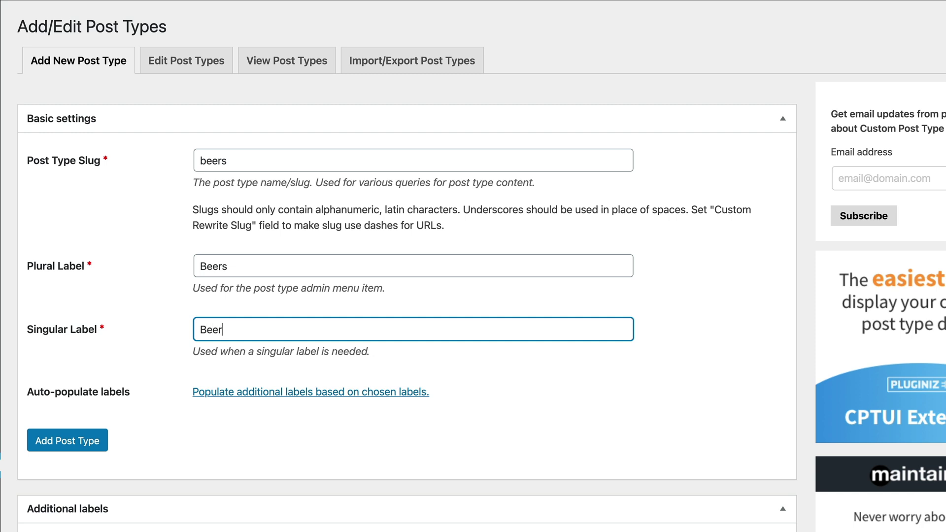
Set Has Archive to True in the new post type's settings.
scroll(221, 334, down, 12)
scroll(414, 266, down, 20)
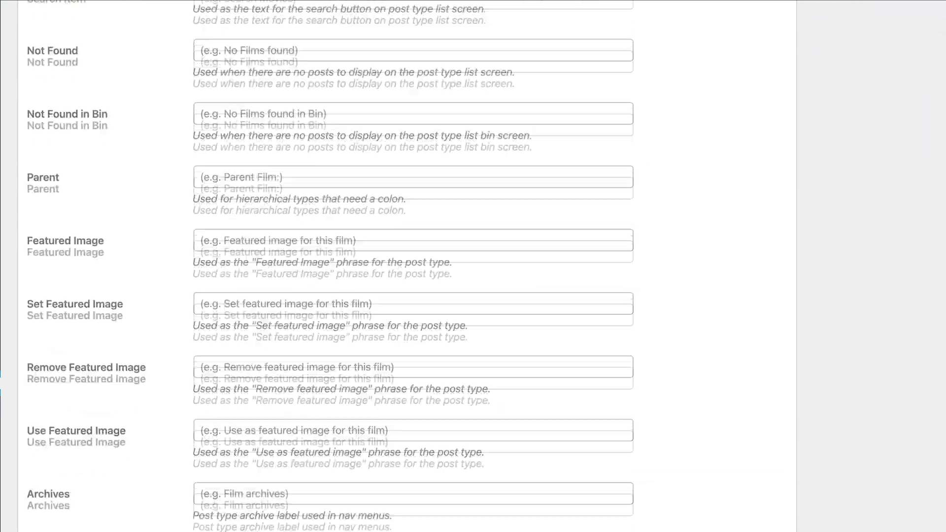
scroll(406, 266, down, 17)
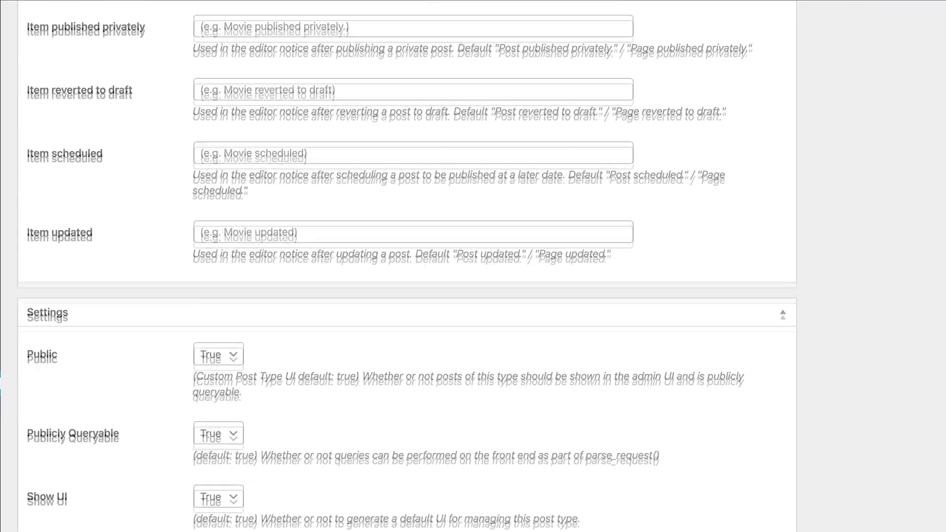
scroll(406, 266, down, 5)
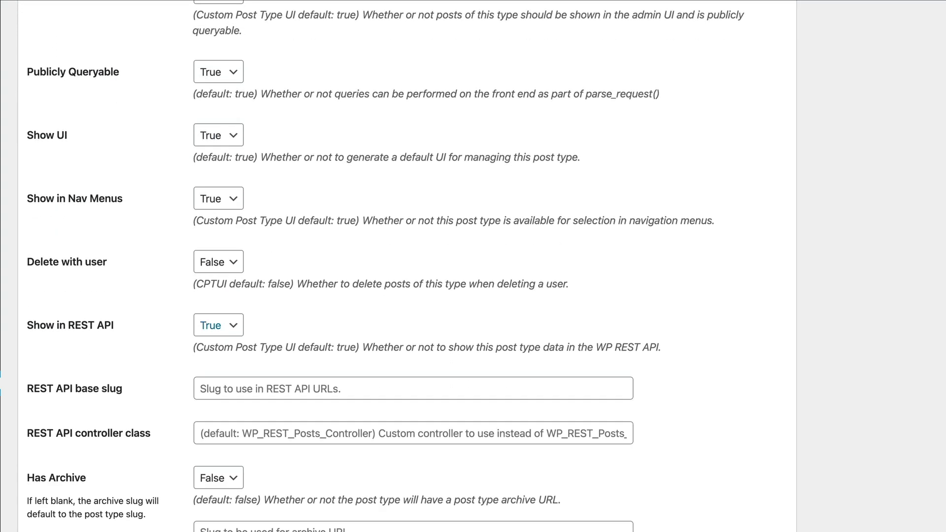
scroll(406, 266, down, 3)
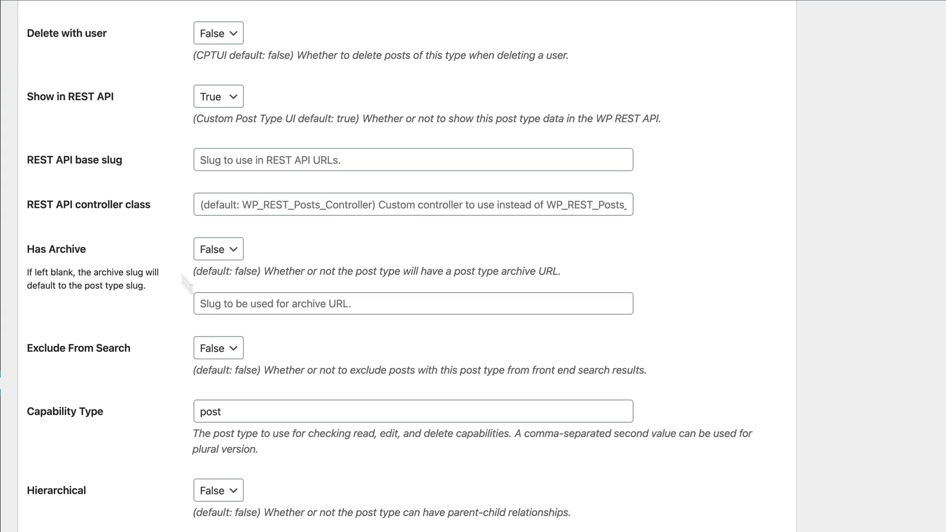
click(234, 247)
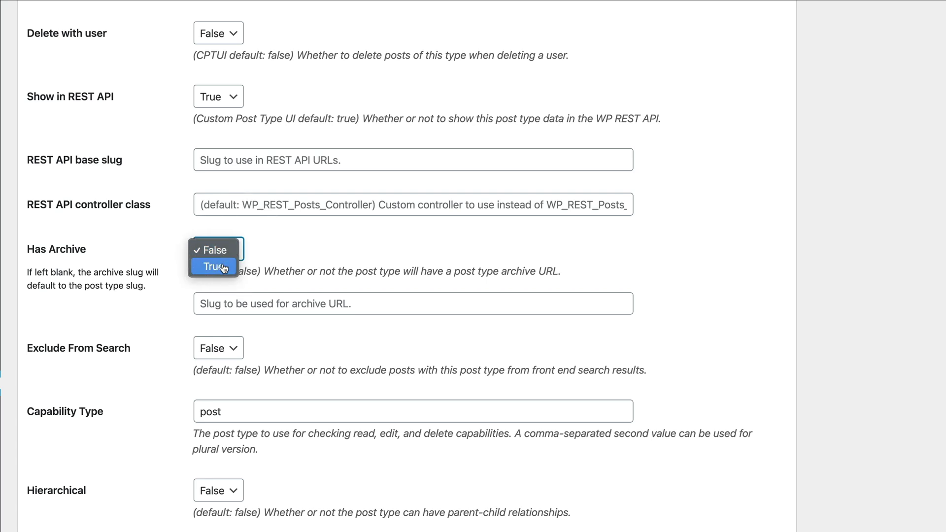
click(223, 266)
Review the remaining settings and supported features, and add the beers post type.
scroll(159, 321, down, 2)
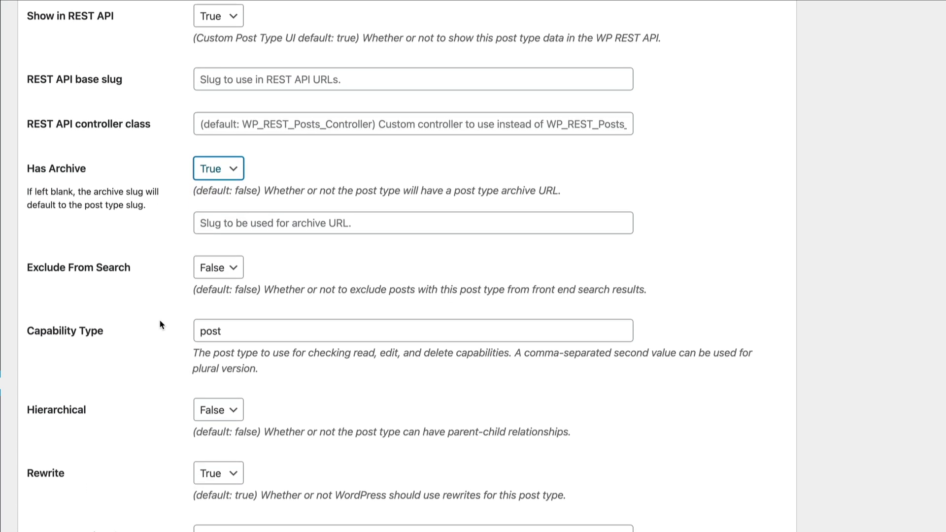
scroll(160, 324, down, 8)
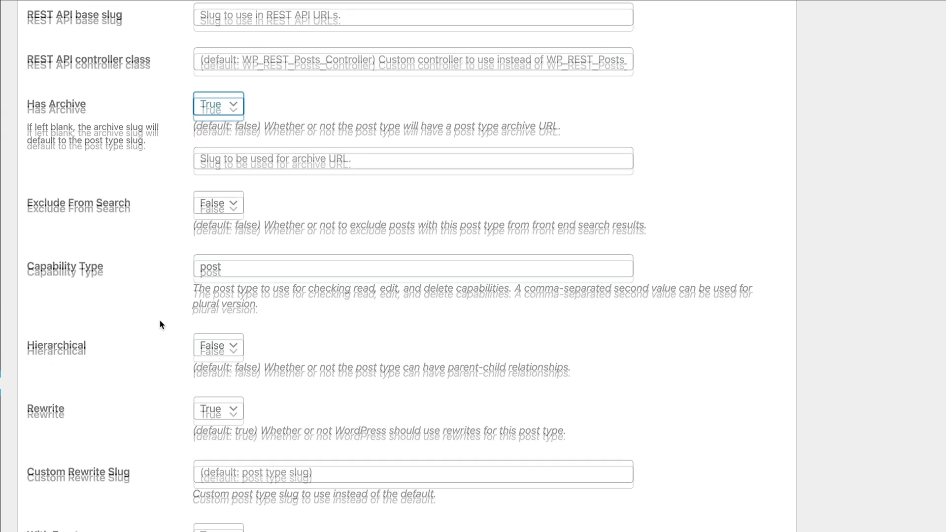
scroll(161, 324, down, 10)
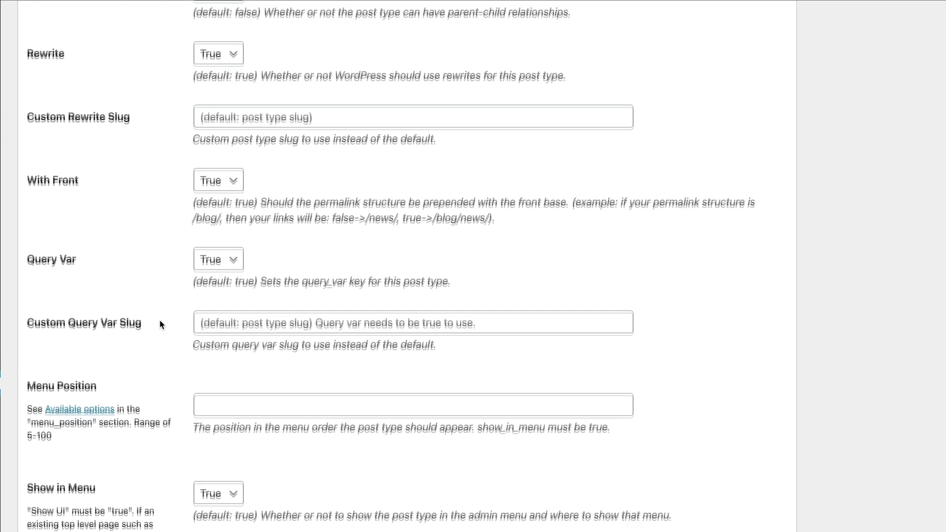
scroll(160, 320, down, 4)
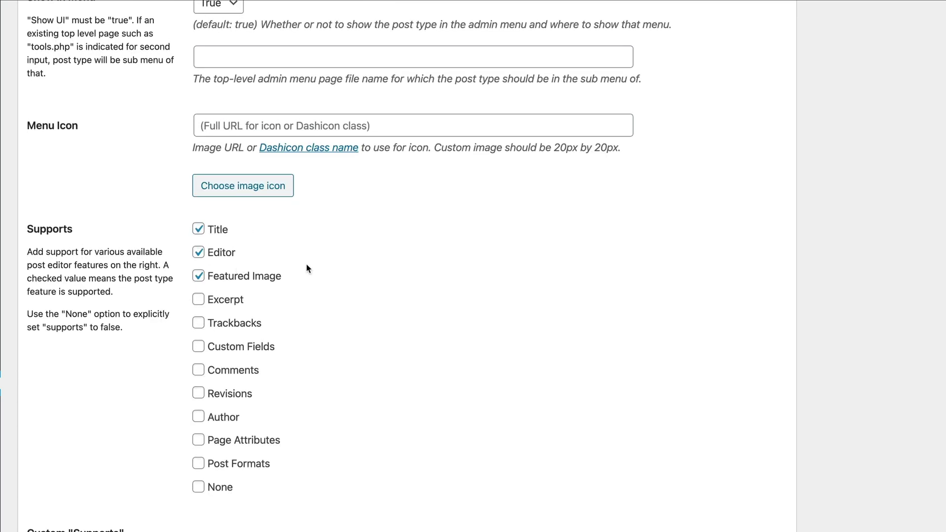
scroll(306, 265, up, 20)
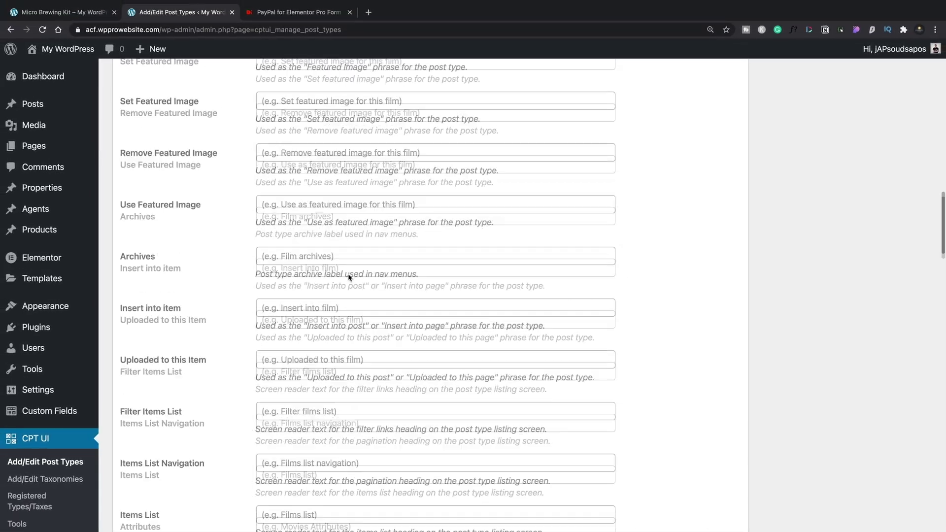
scroll(349, 275, up, 10)
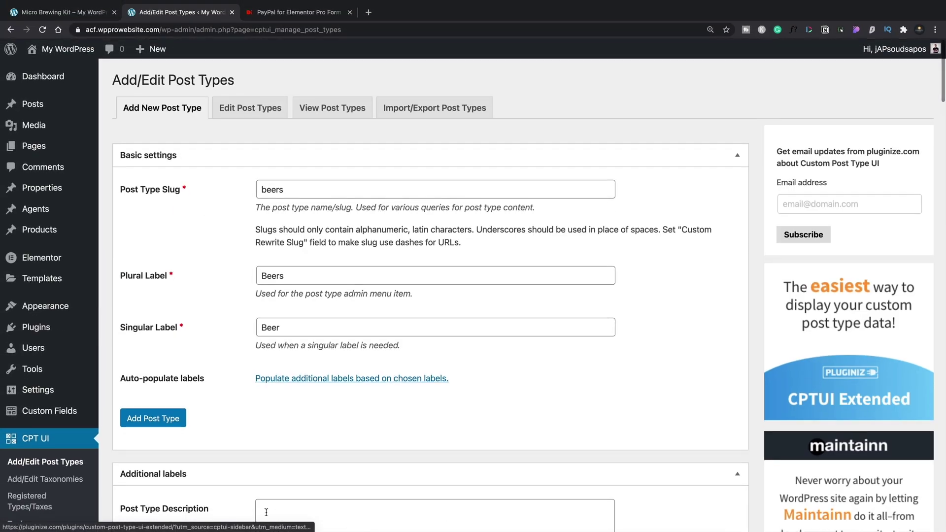
click(135, 425)
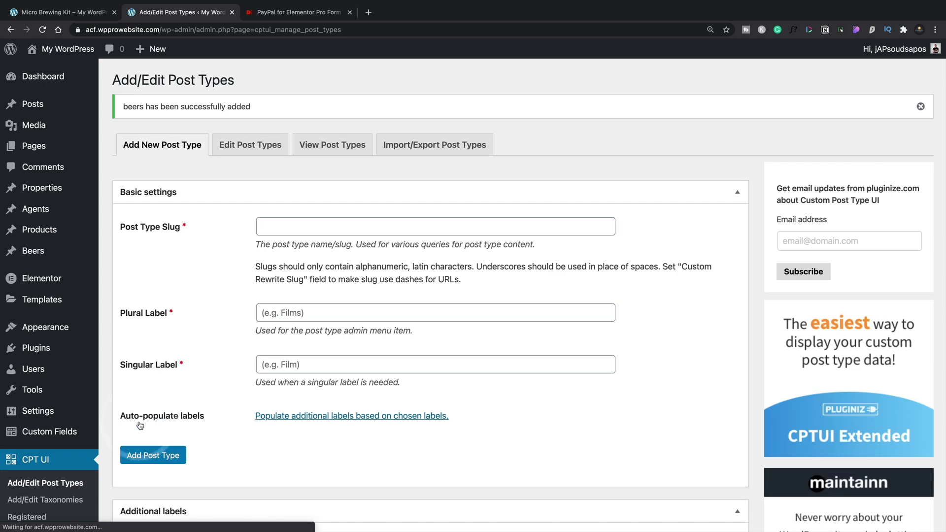
Create a custom field group titled Beer Details, shown if Post Type is equal to Beer.
mouse_move(31, 256)
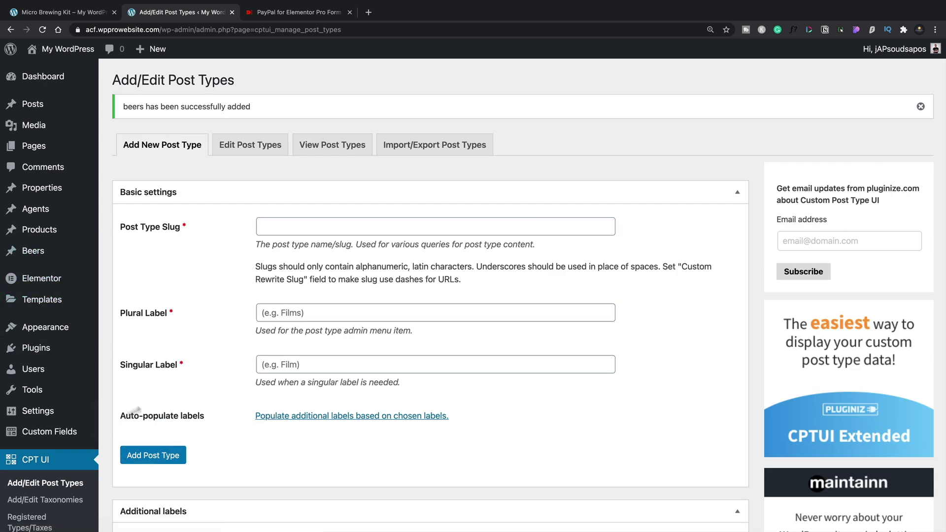
mouse_move(63, 436)
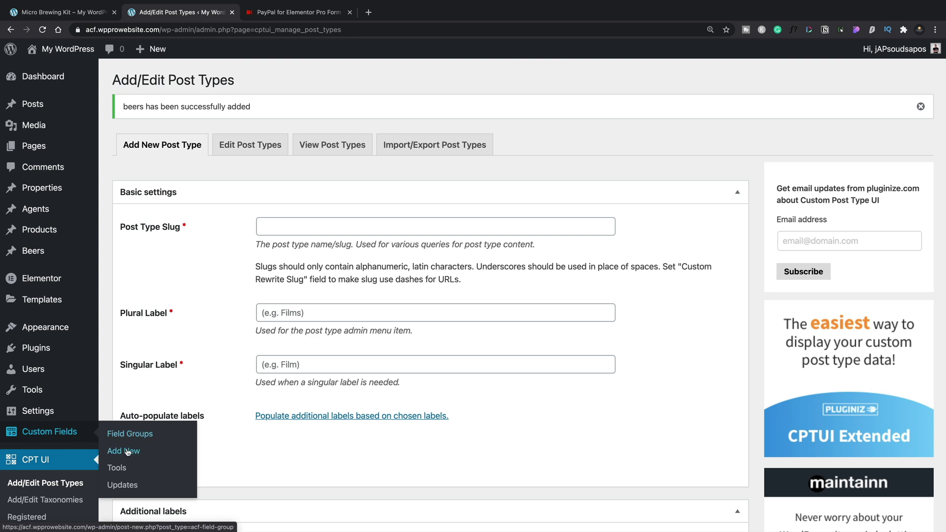
click(126, 450)
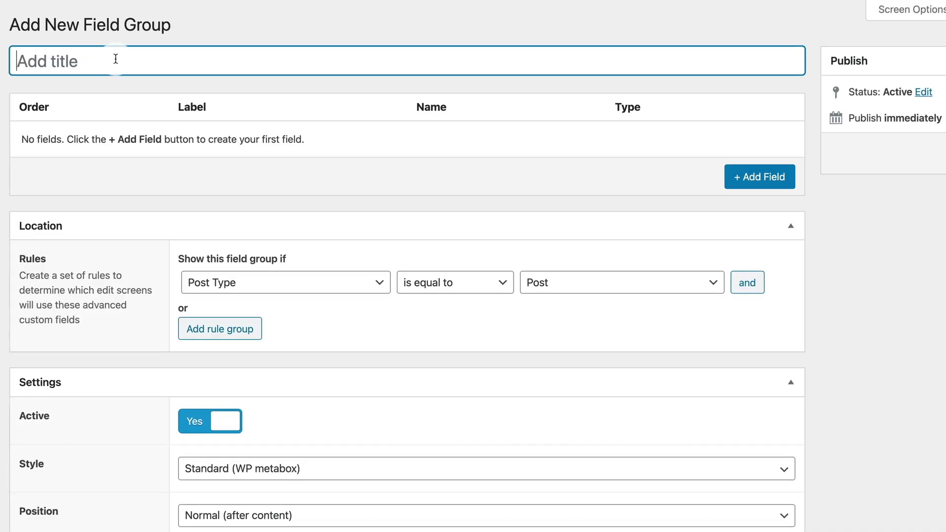
text(Beer )
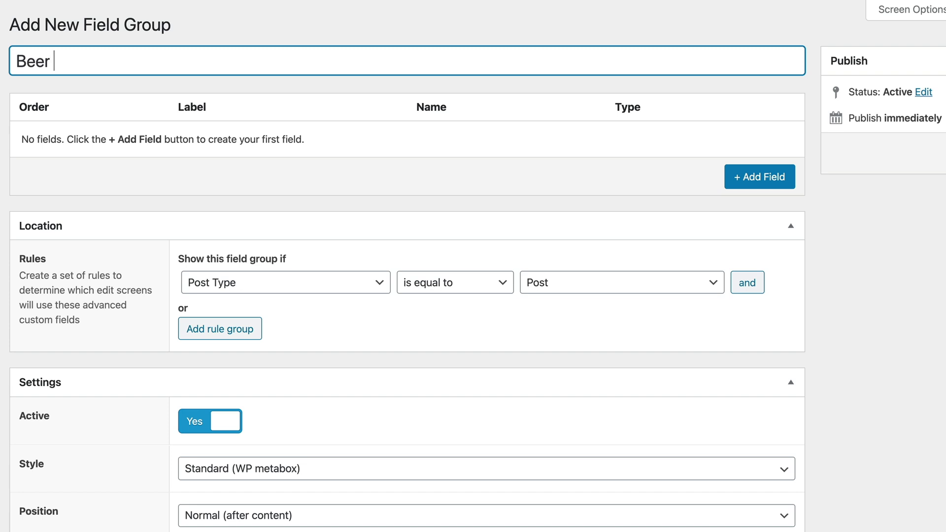
text(Details)
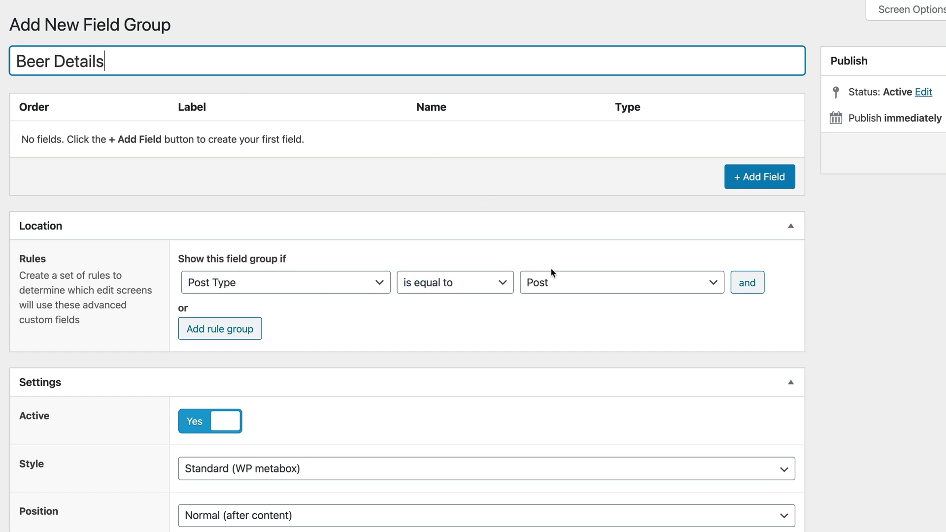
click(550, 285)
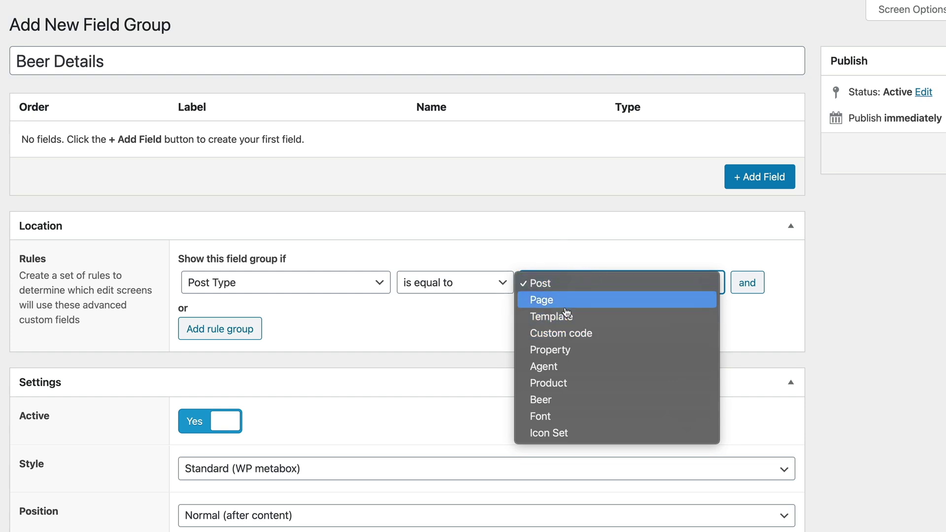
click(559, 399)
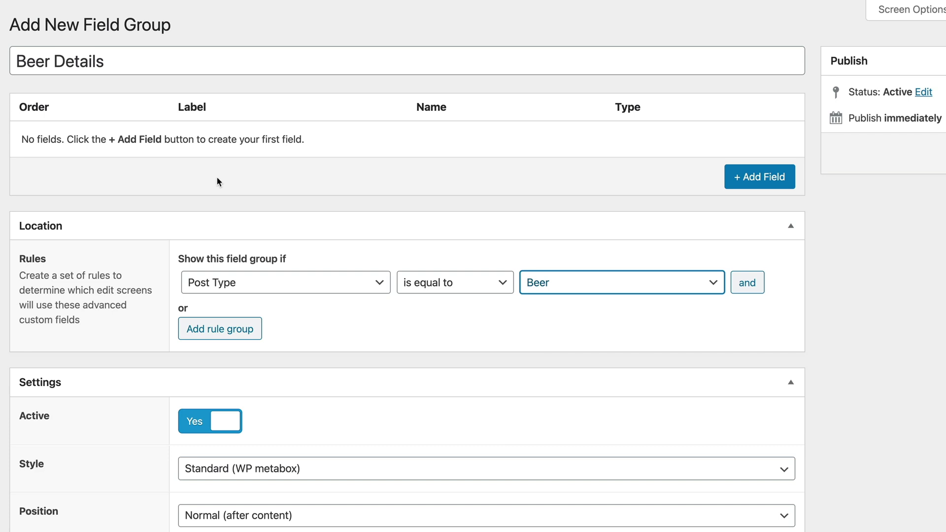
Add a field labelled Beer Price to the group and set its field type to Number.
click(752, 179)
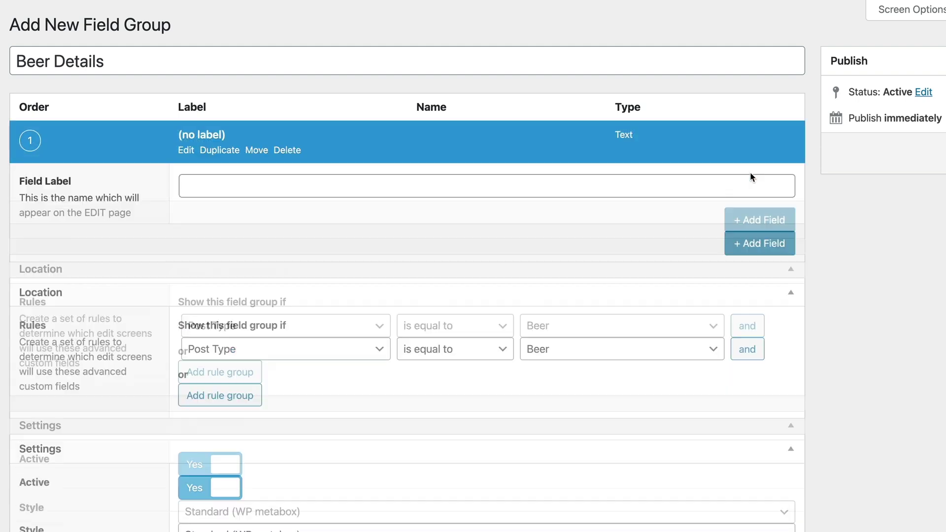
text(Beer Price)
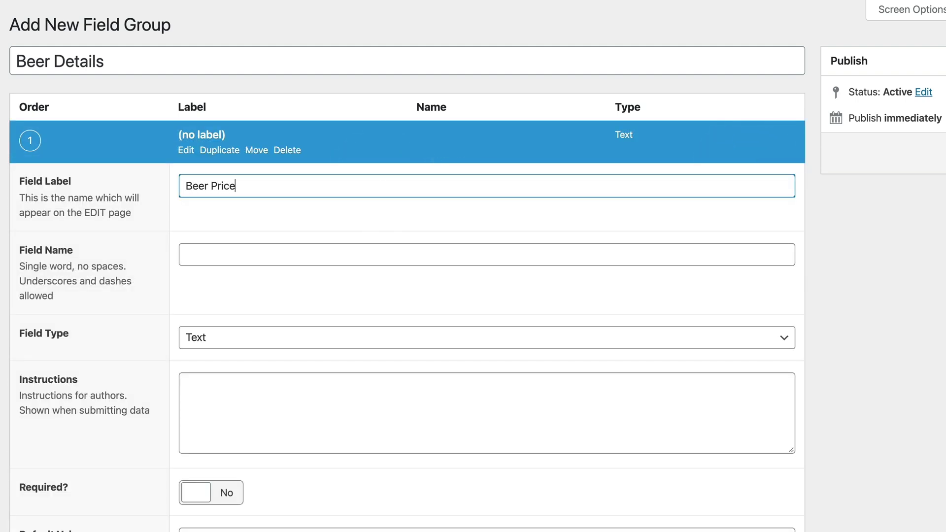
click(353, 262)
click(299, 335)
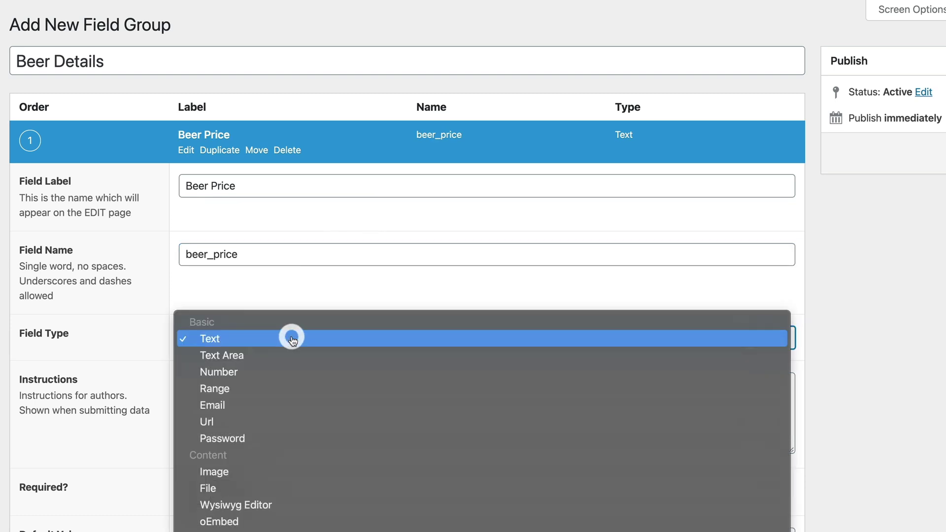
click(255, 372)
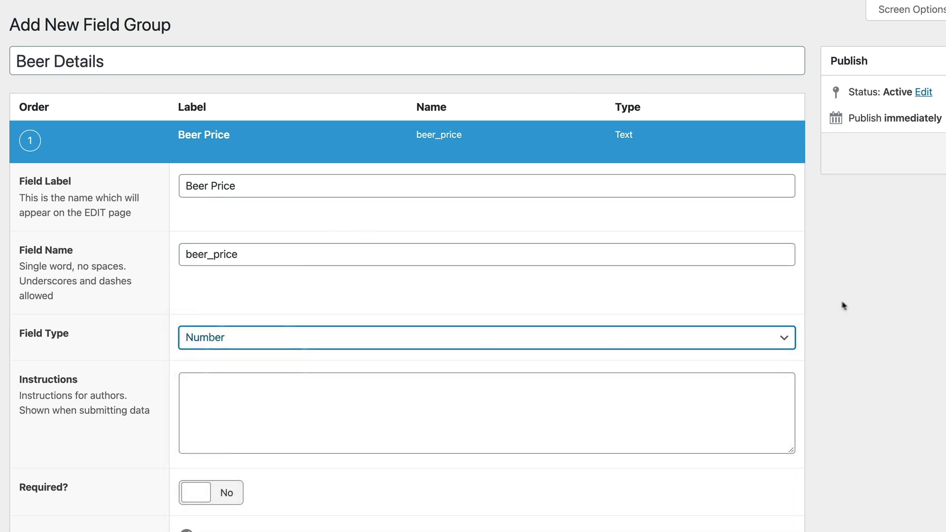
Review the remaining Beer Price field options and publish the Beer Details field group.
scroll(845, 303, down, 4)
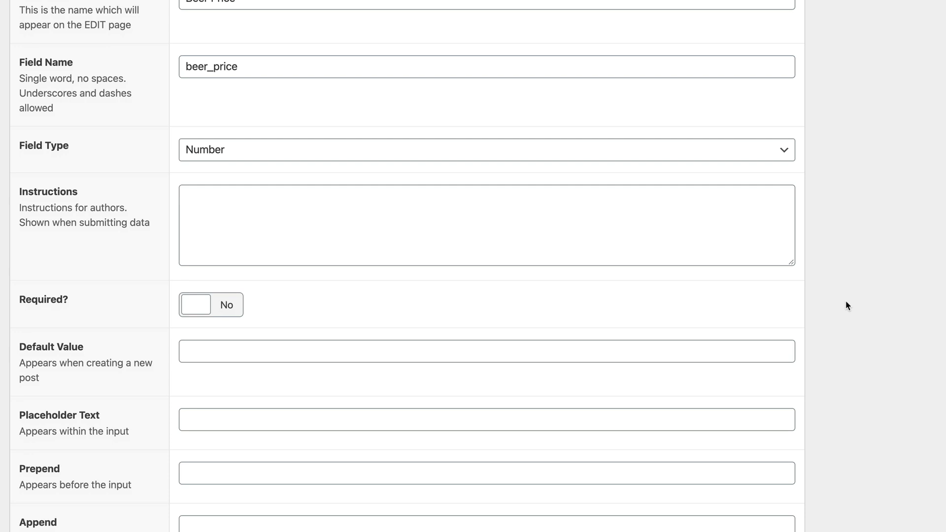
scroll(847, 306, down, 10)
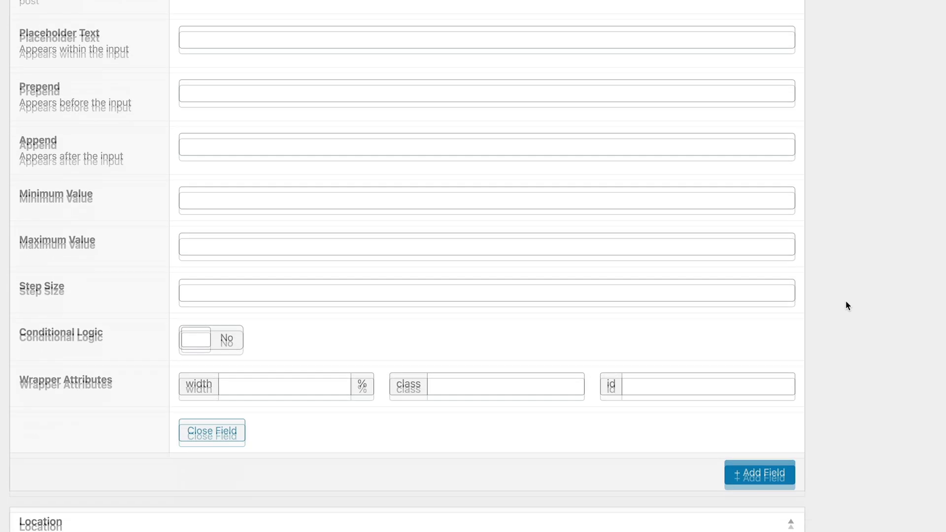
scroll(783, 325, up, 15)
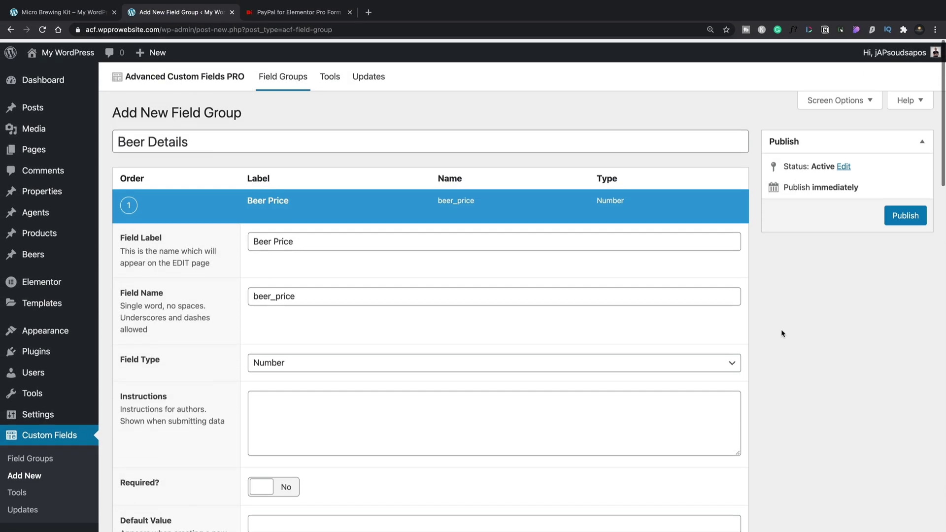
click(904, 212)
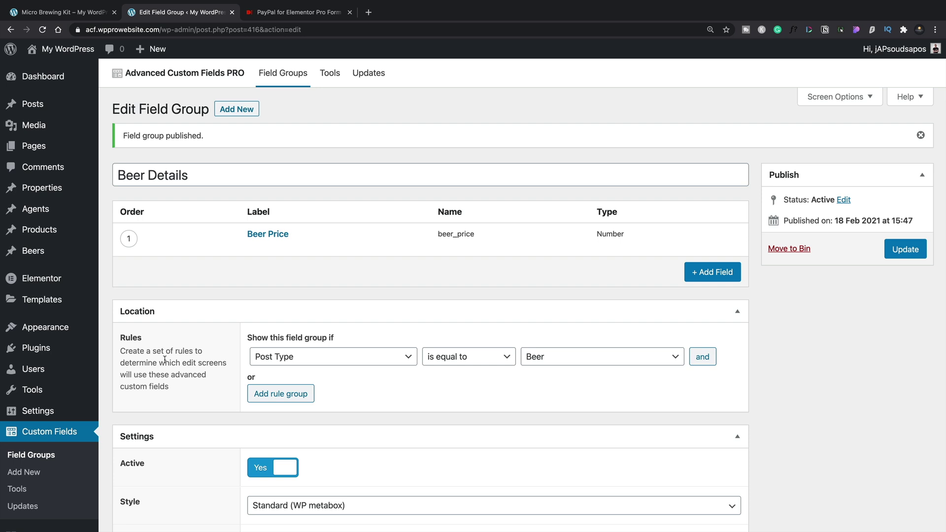
click(74, 12)
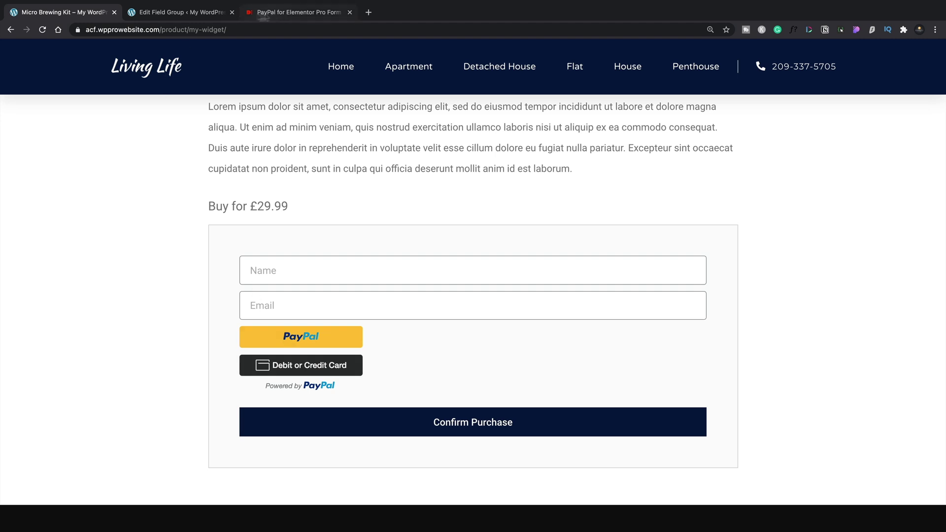
click(190, 13)
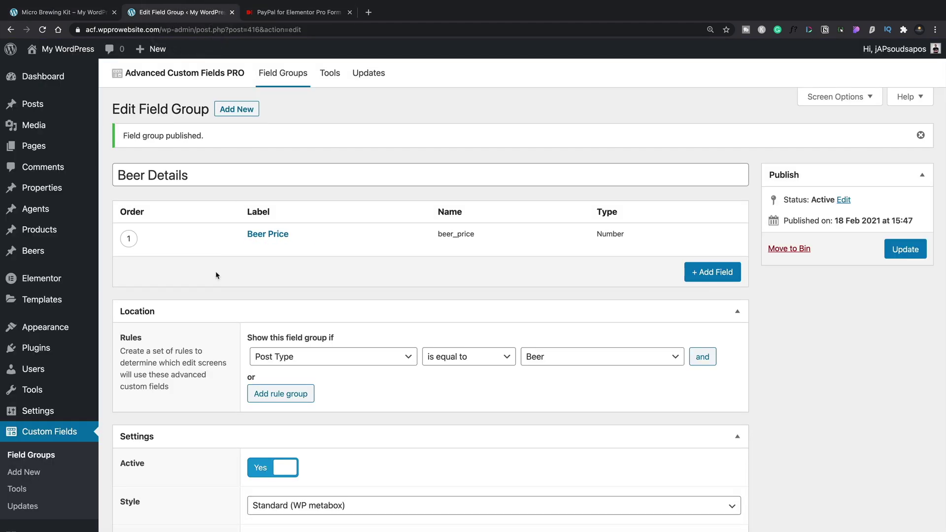
In Elementor's Dynamic Content API settings, check the PayPal Mode options, keep Sandbox selected, and save the APIs.
mouse_move(34, 285)
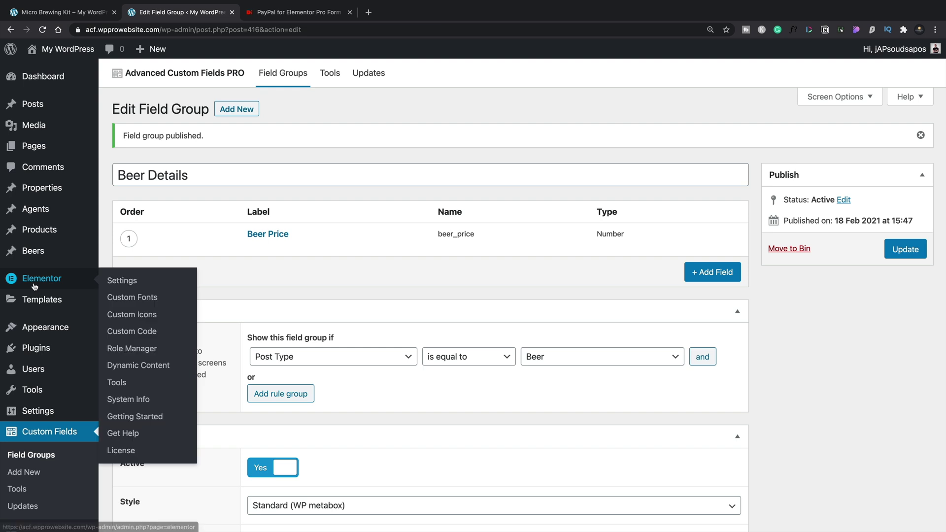
click(142, 365)
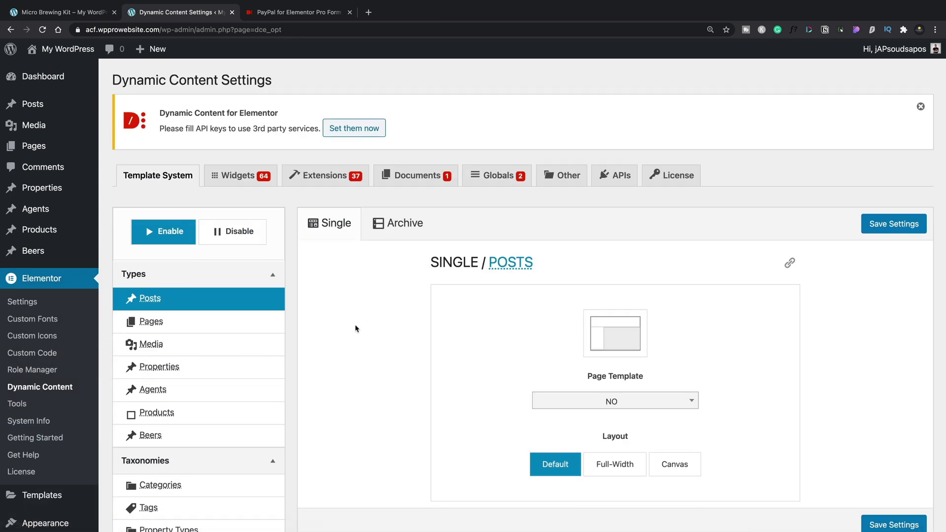
click(606, 180)
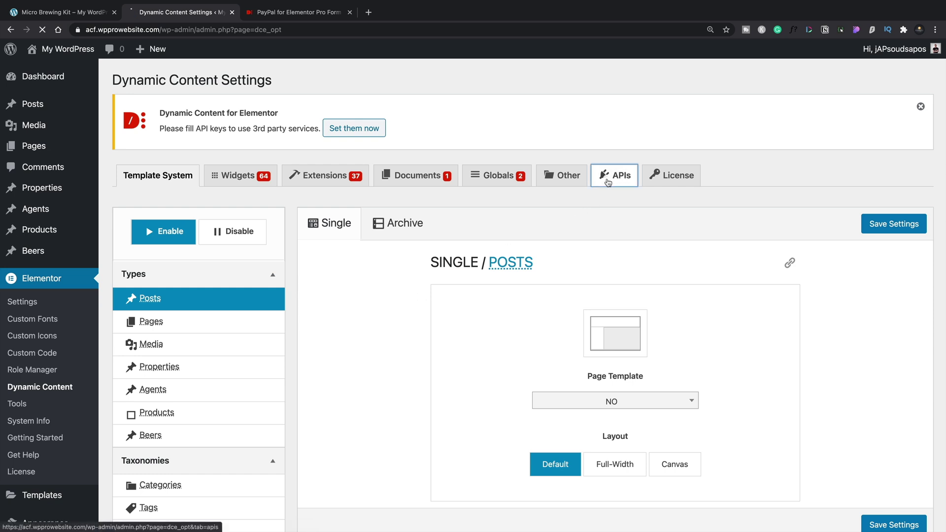
scroll(412, 353, down, 3)
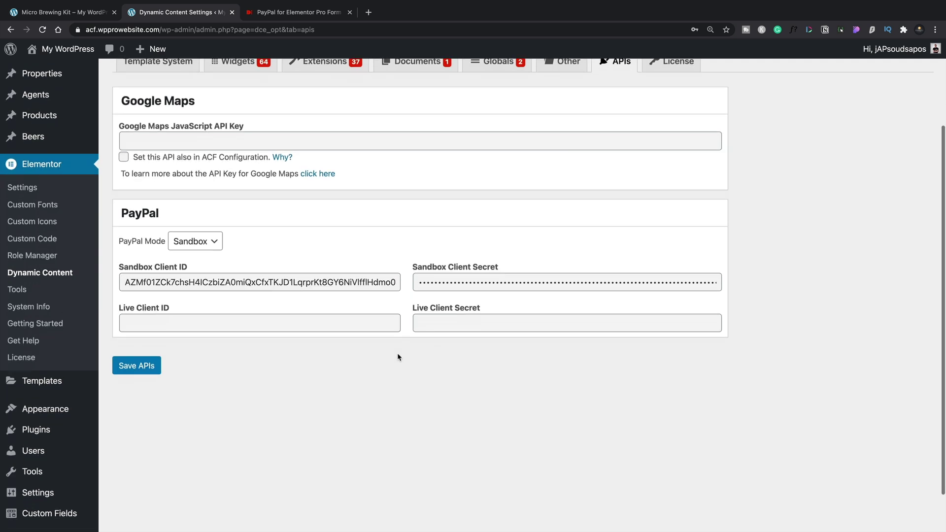
click(212, 244)
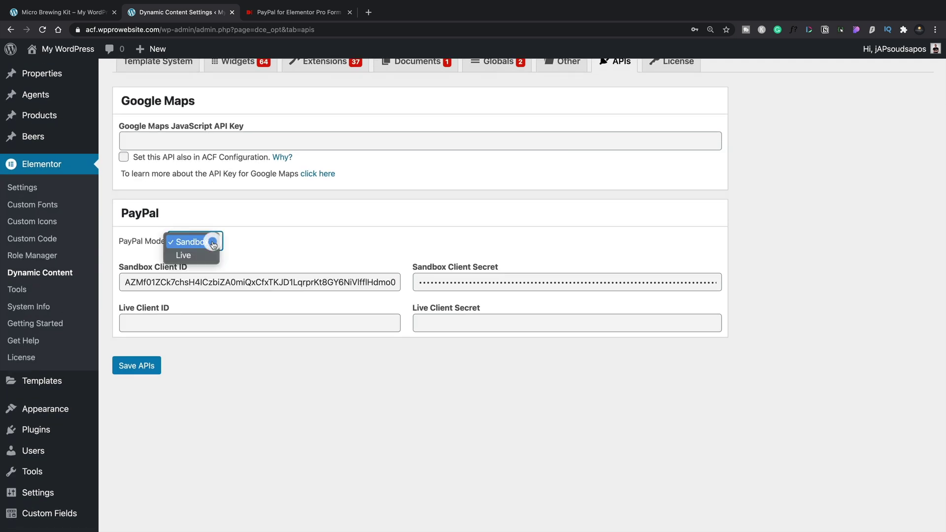
click(213, 245)
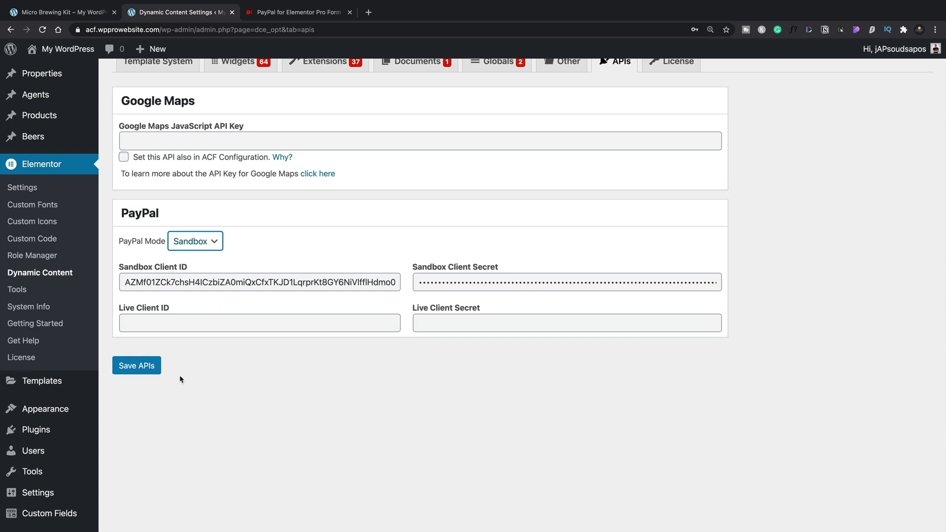
click(211, 244)
click(207, 254)
click(209, 242)
click(191, 223)
click(150, 375)
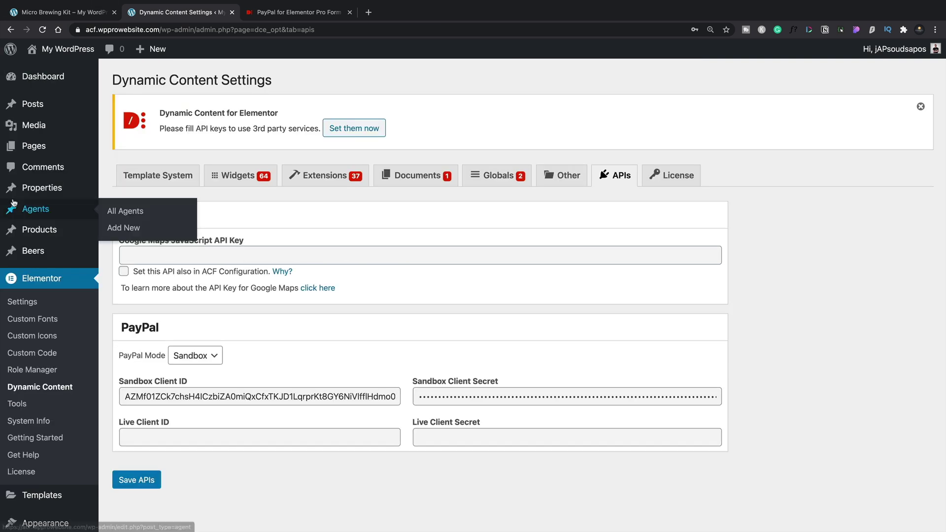
Add a new beer post titled "Beer Kit" with a lorem ipsum paragraph as its content.
mouse_move(27, 251)
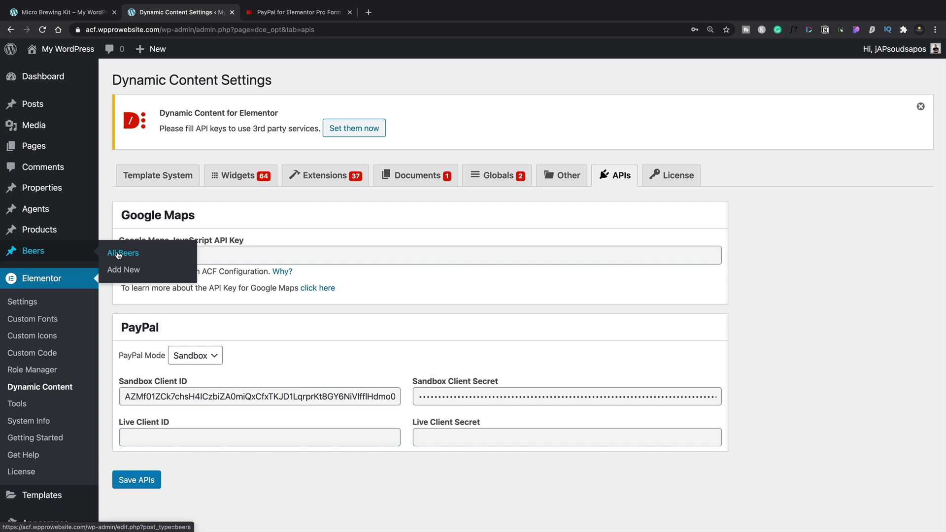
click(117, 269)
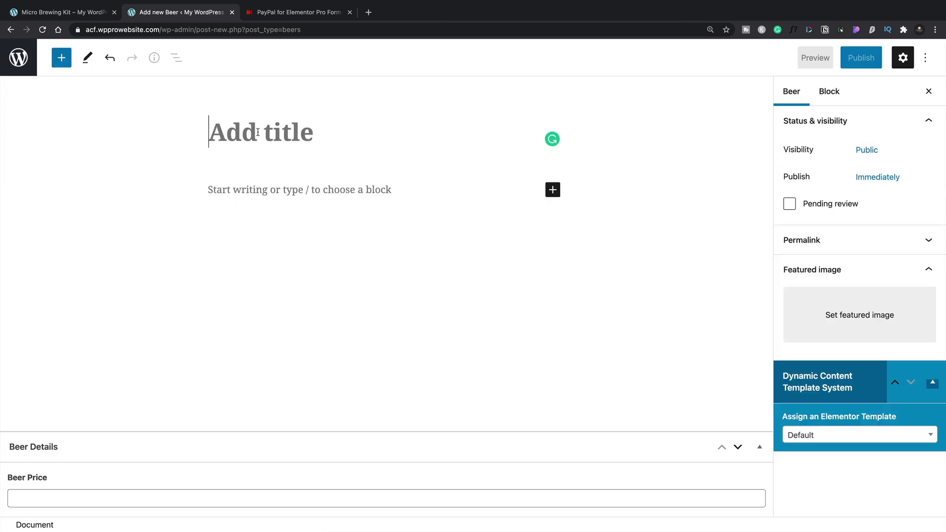
text(Beer Kit)
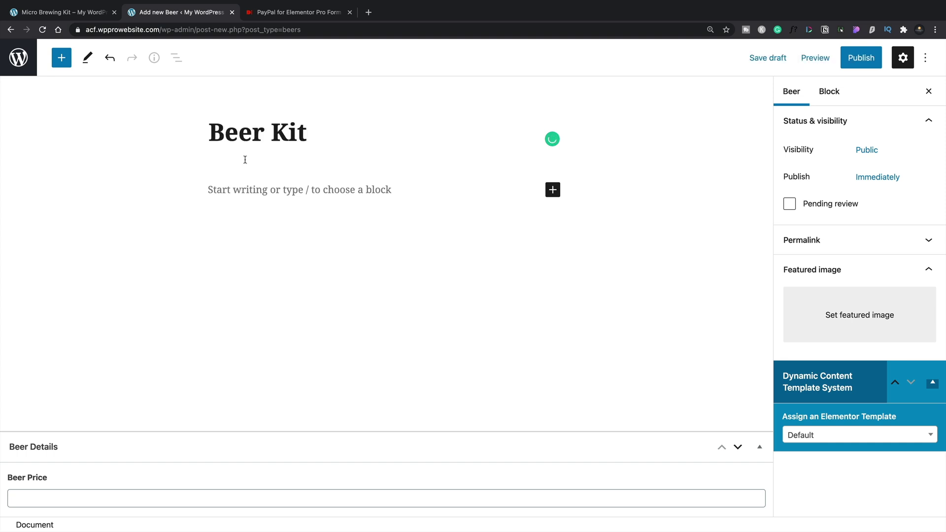
click(245, 186)
text(Lorem ipsum dolor sit amet, consectetur adipiscing elit, sed do eiusmod tempor incididunt ut labore et dolore magna aliqua. Ut enim ad minim veniam, quis nostrud exercitation ullamco laboris nisi ut aliquip ex ea commodo consequat. Duis aute irure dolor in reprehenderit in voluptate velit esse cillum dolore eu fugiat nulla pariatur. Excepteur sint occaecat cupidatat non proident, sunt in culpa qui officia deserunt mollit anim id est laborum.)
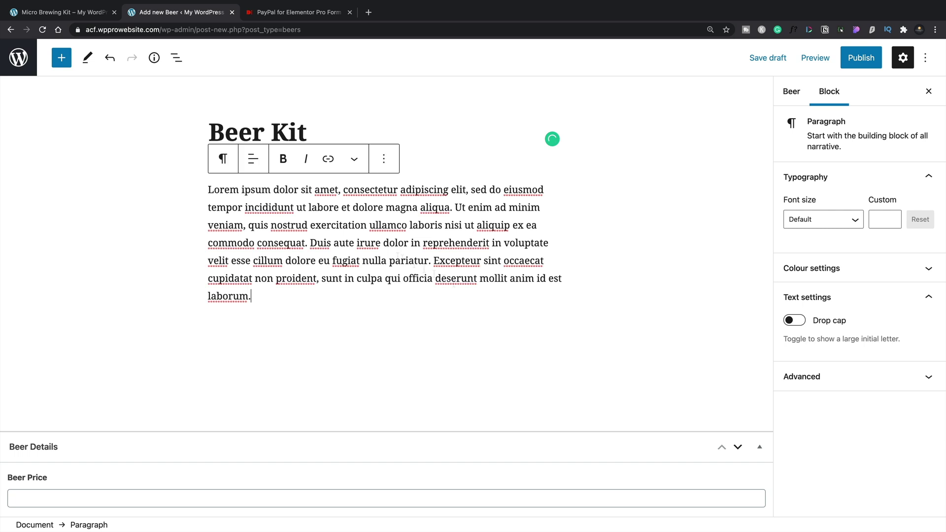
Set the beer glass photo pexels-elevate-1267264.jpg from the media library as the post's featured image.
click(790, 92)
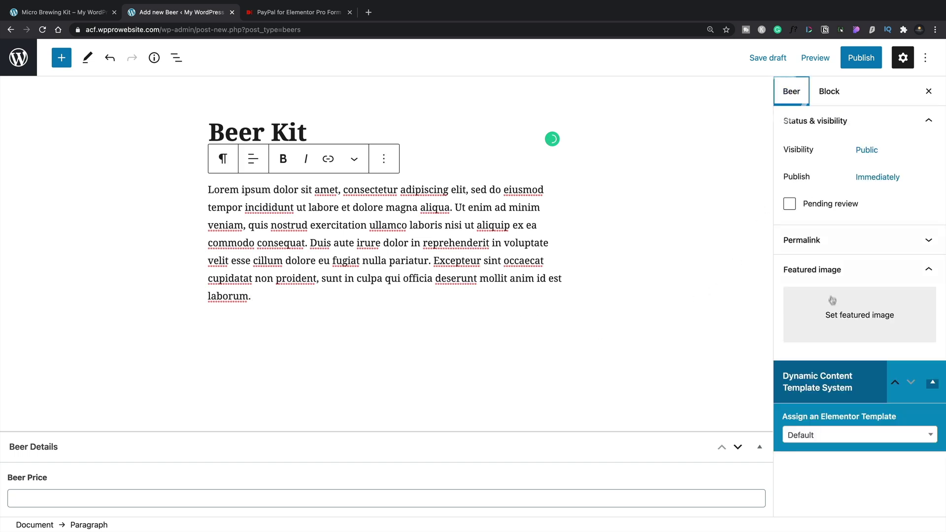
click(835, 311)
click(91, 195)
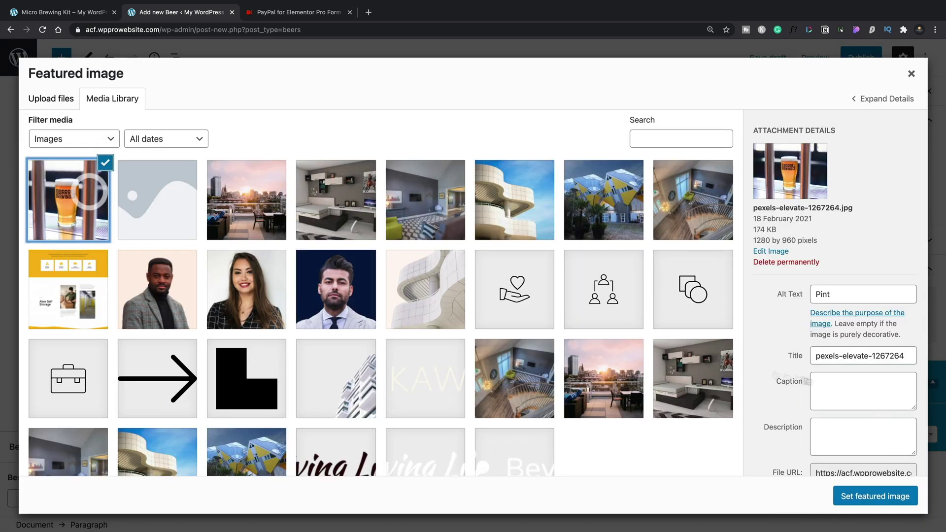
click(875, 496)
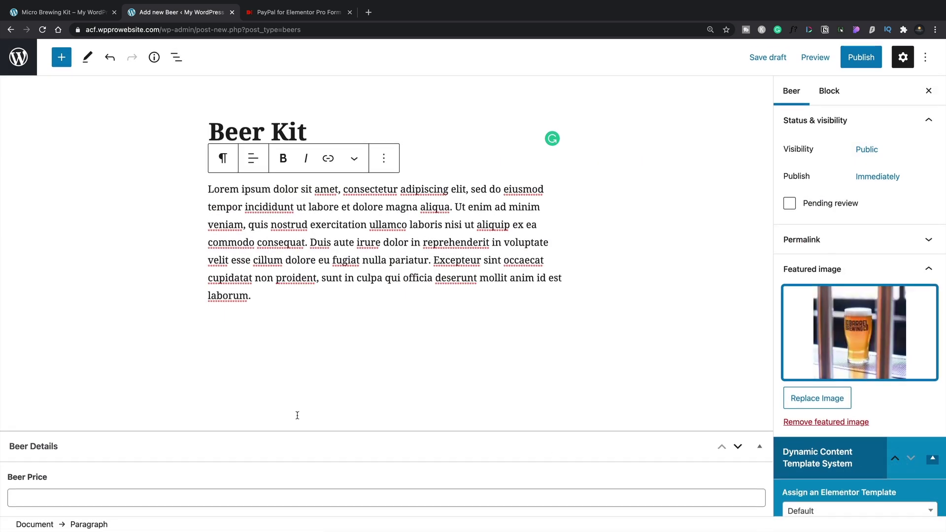
Set the Beer Price to 34.99, publish the beer post, and leave the editor.
click(112, 497)
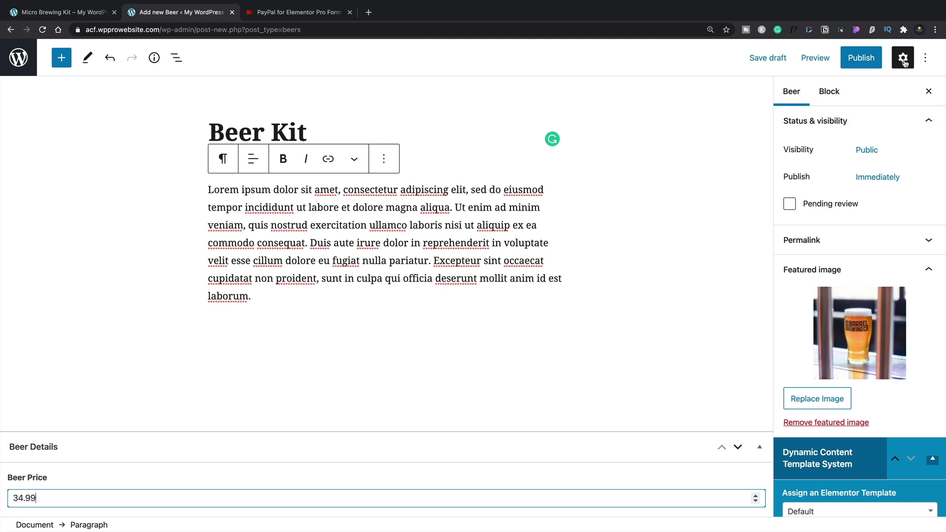
click(862, 58)
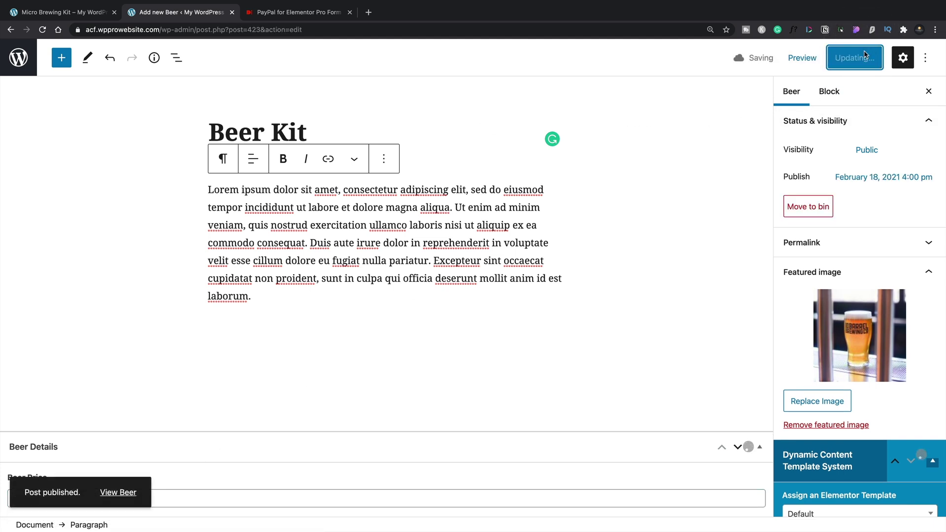
click(10, 69)
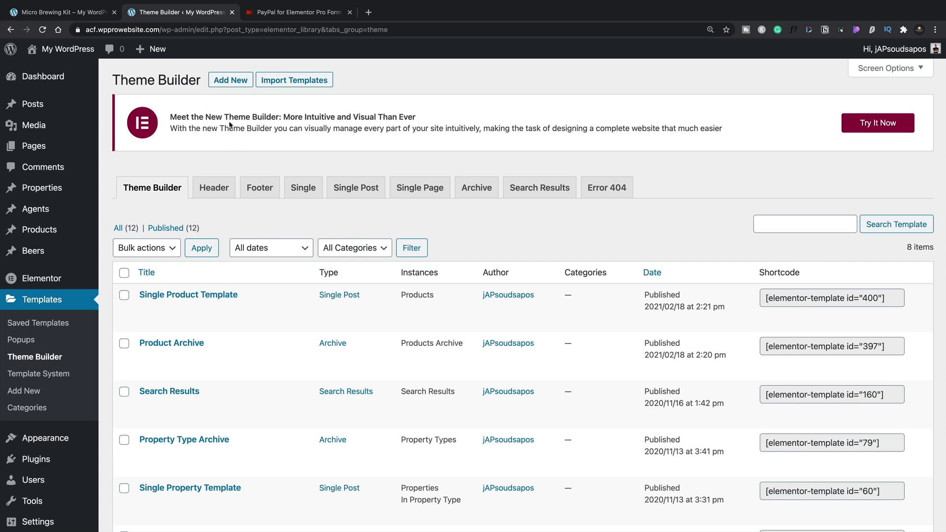
Create a Theme Builder template of type Archive named Beer Archive and dismiss the template library.
click(230, 84)
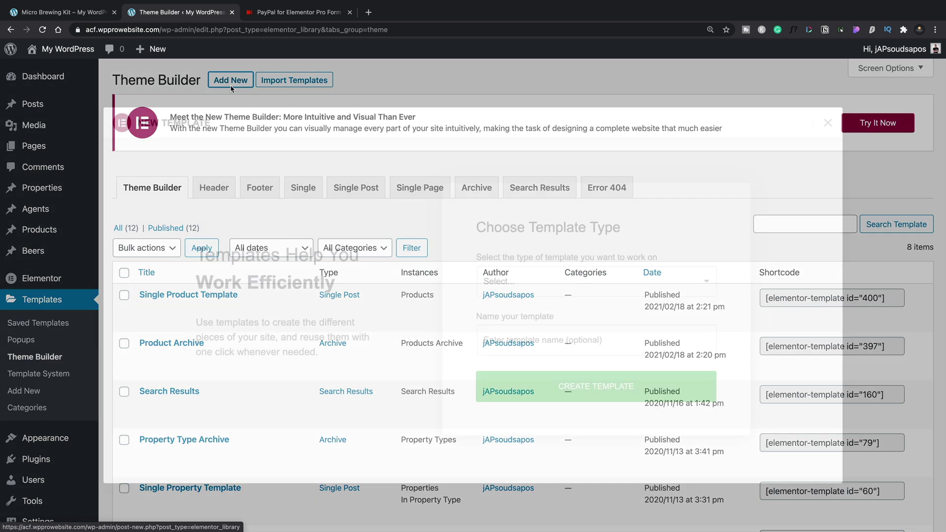
click(515, 279)
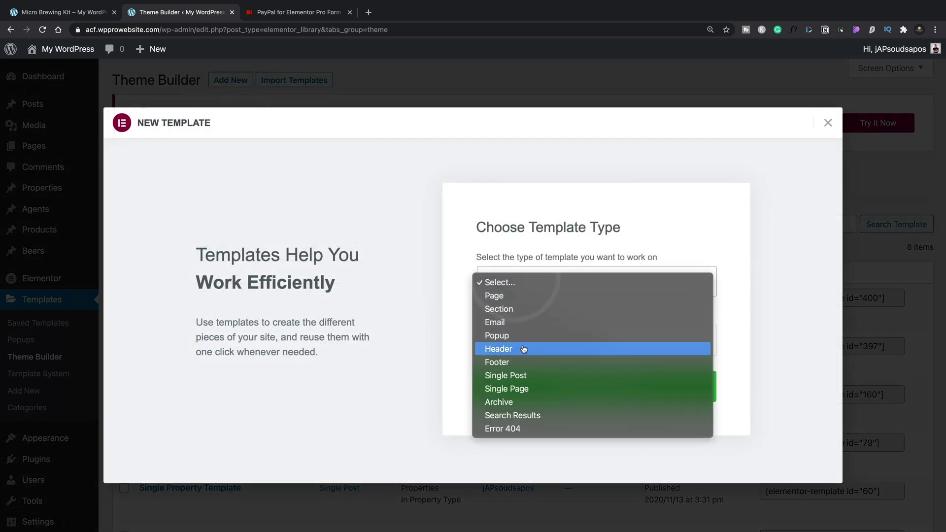
click(520, 400)
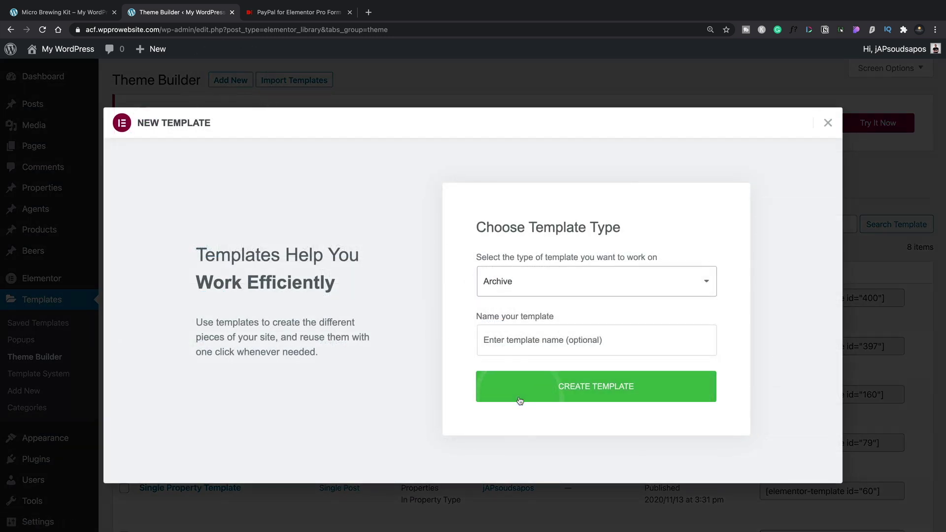
click(517, 340)
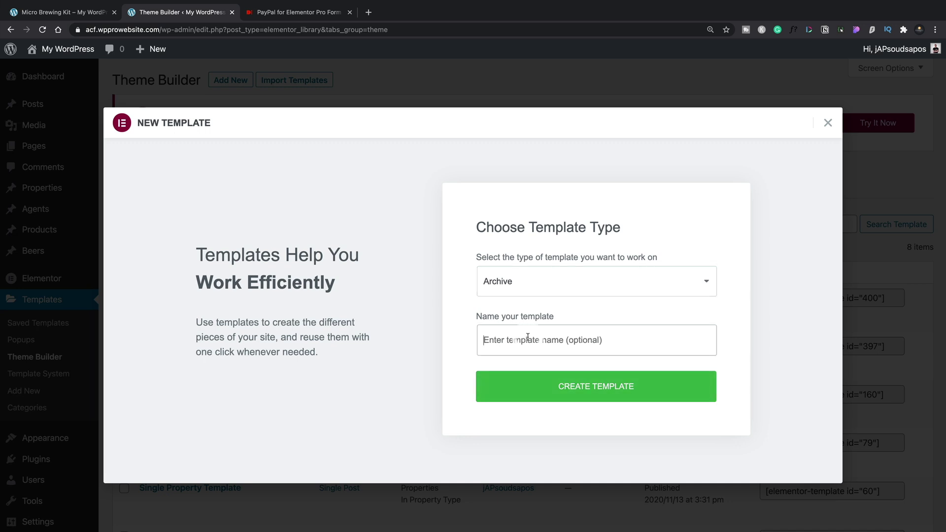
text(Beer Archive)
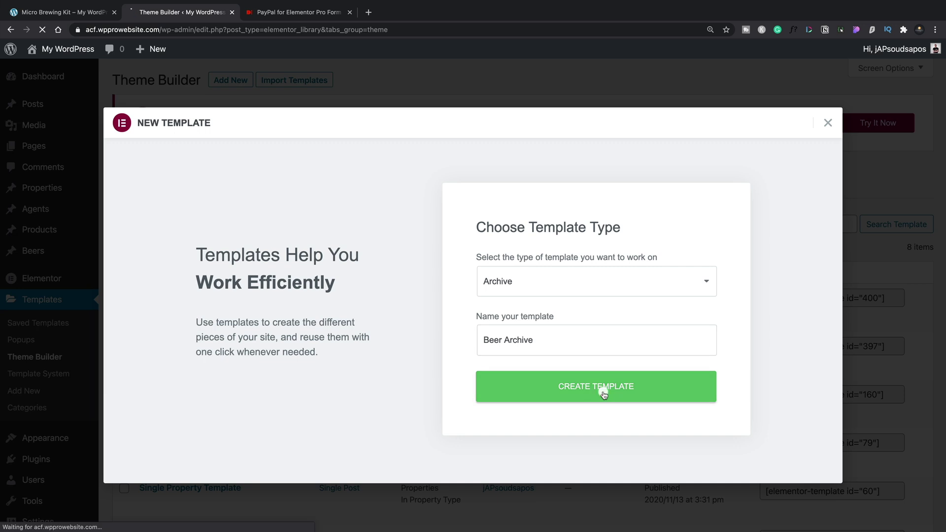
click(601, 390)
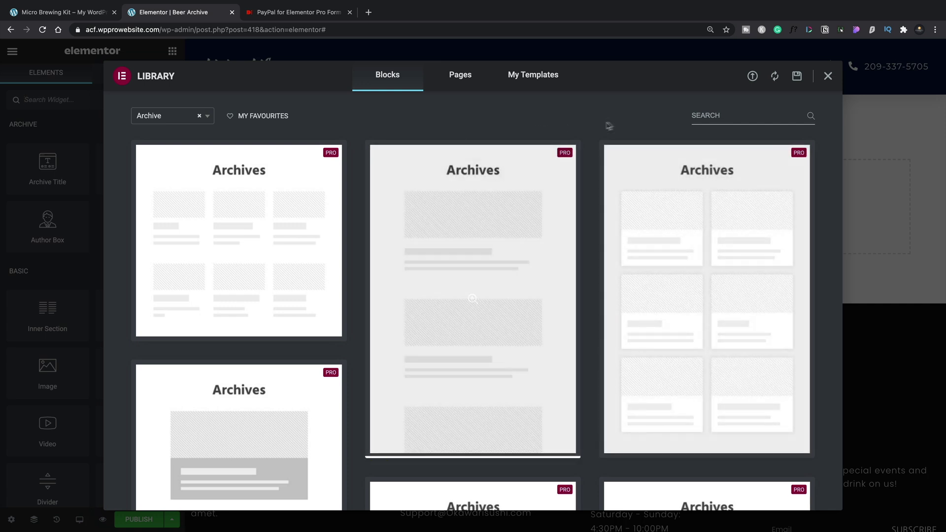
click(828, 77)
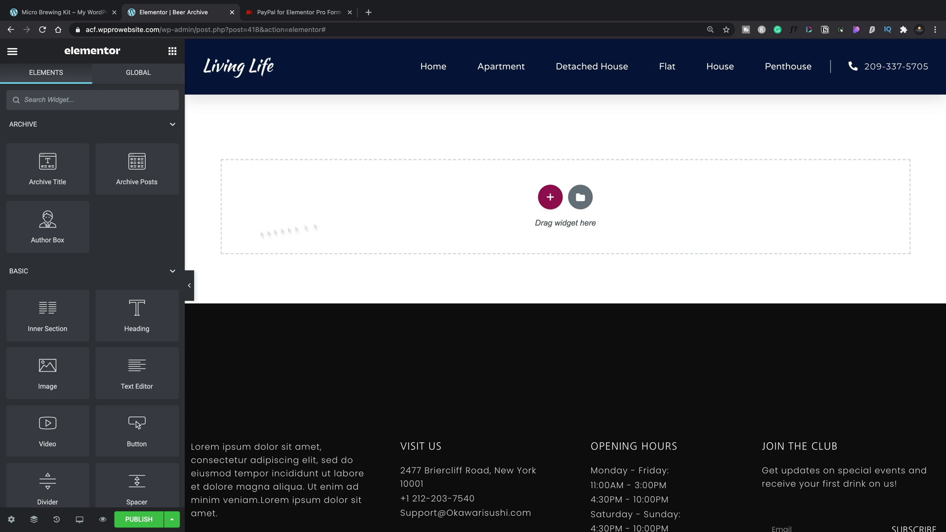
Add a Posts widget to the empty archive template and set its section's top and bottom margins to 50 px.
scroll(48, 360, down, 6)
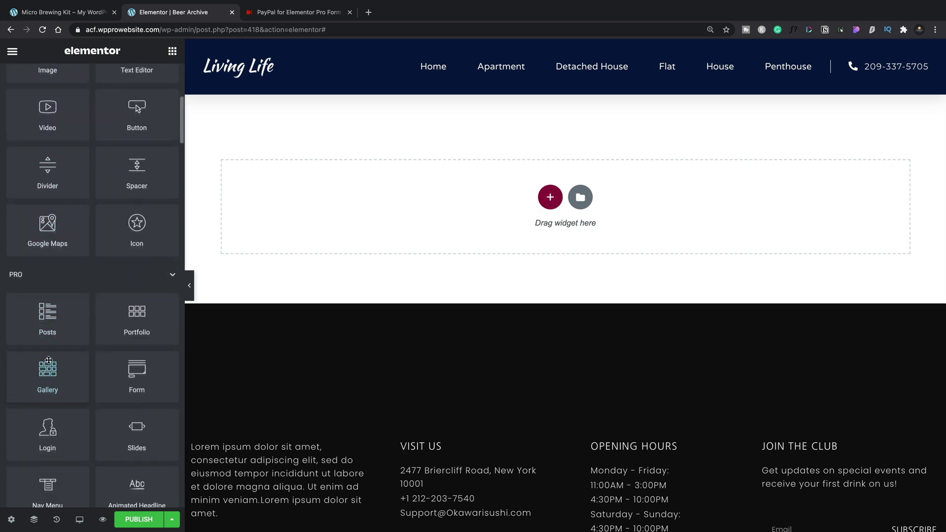
drag(48, 313, 386, 198)
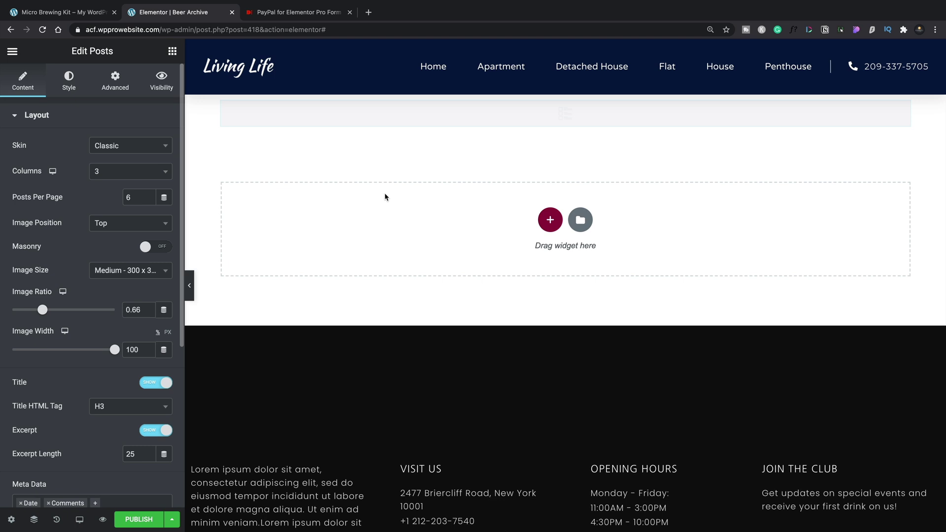
click(565, 87)
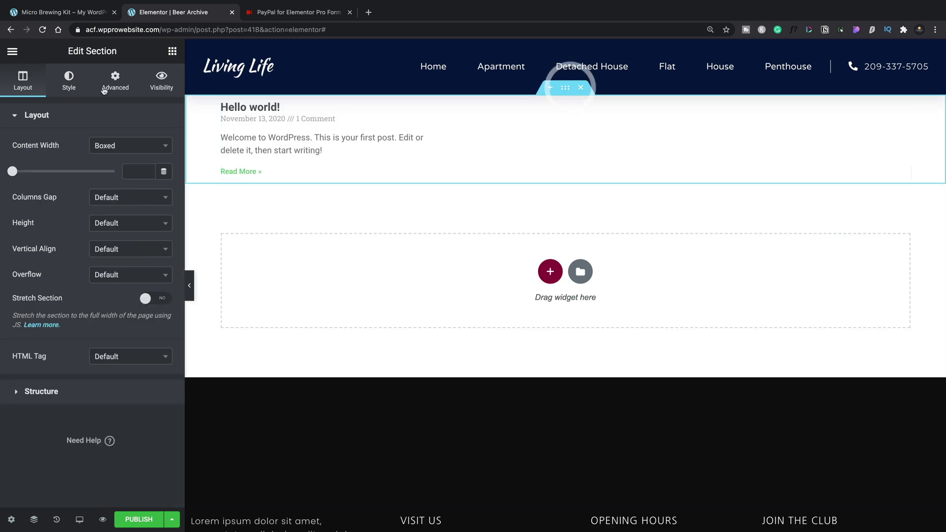
click(112, 80)
click(26, 160)
text(50)
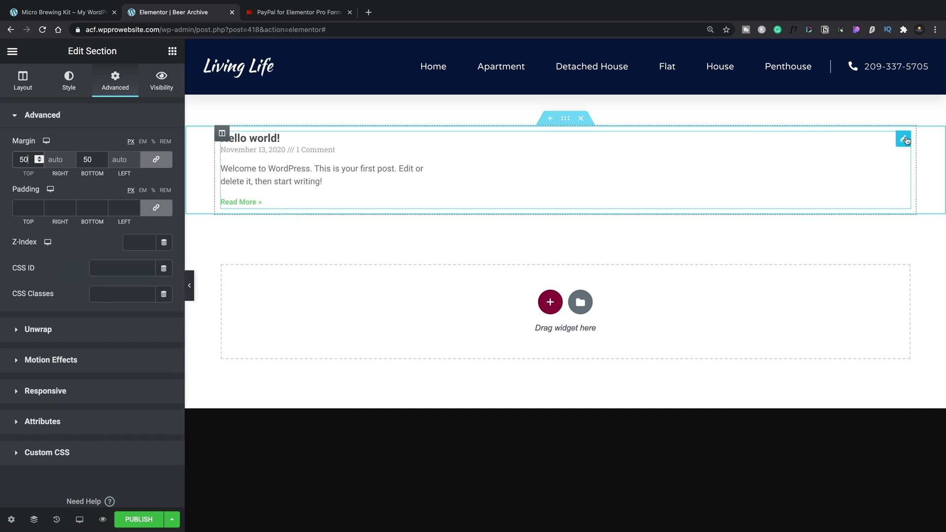
Set the Posts widget's skin to Cards and its image size to Medium Large - 768 x 0.
click(902, 139)
click(106, 148)
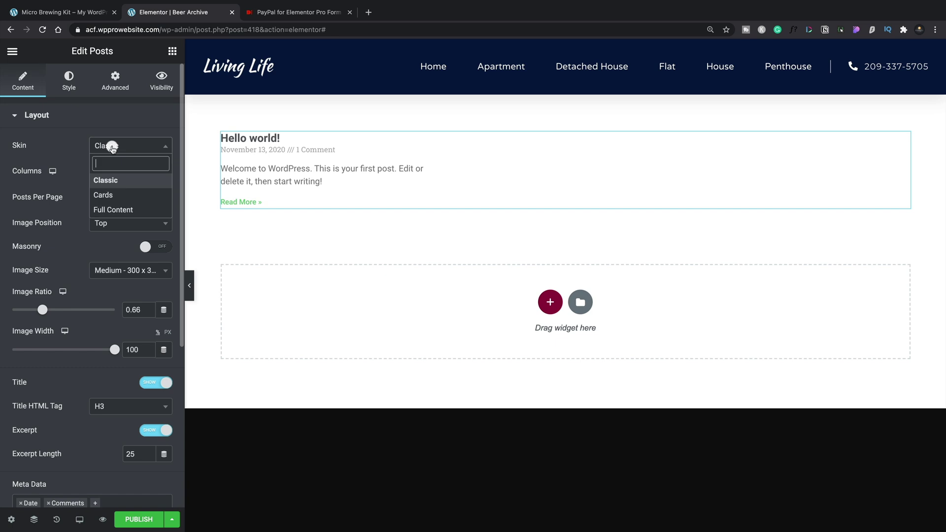
click(107, 192)
click(123, 270)
click(123, 270)
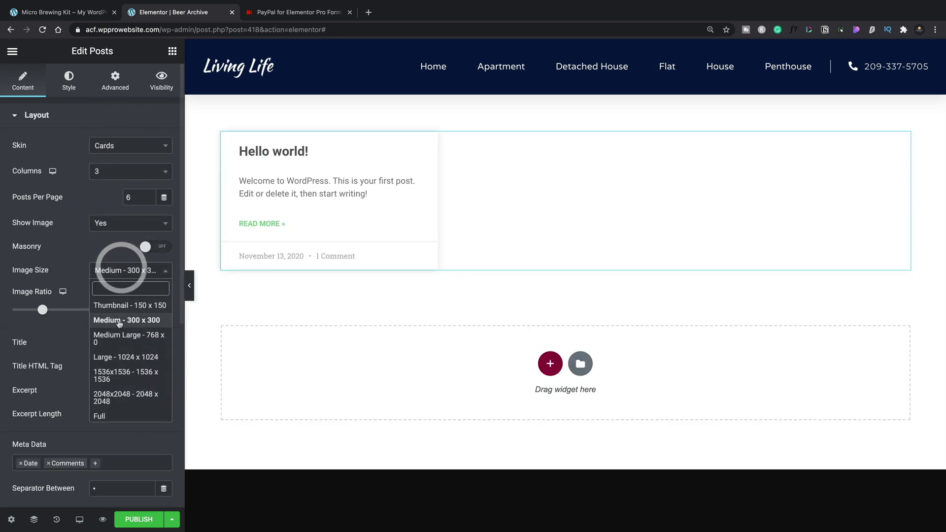
click(115, 343)
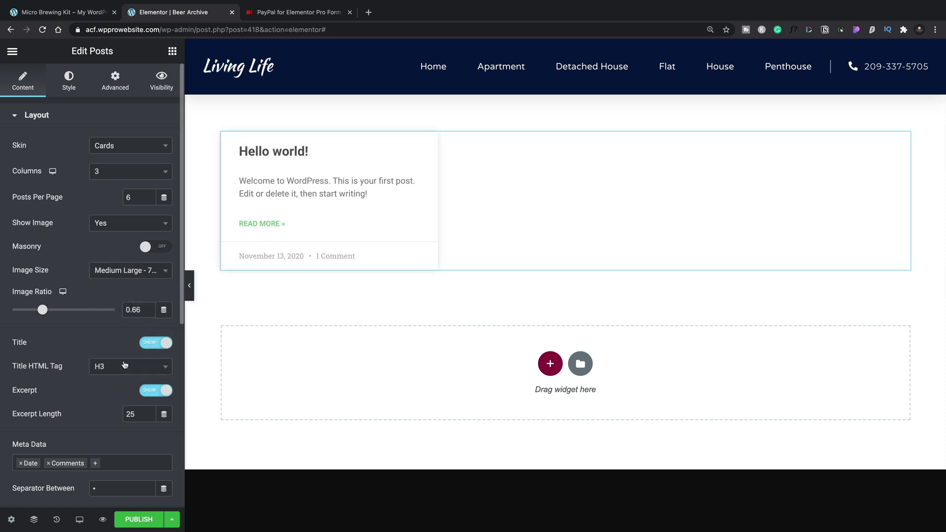
Set the Posts widget's query source to Beers.
scroll(125, 364, down, 5)
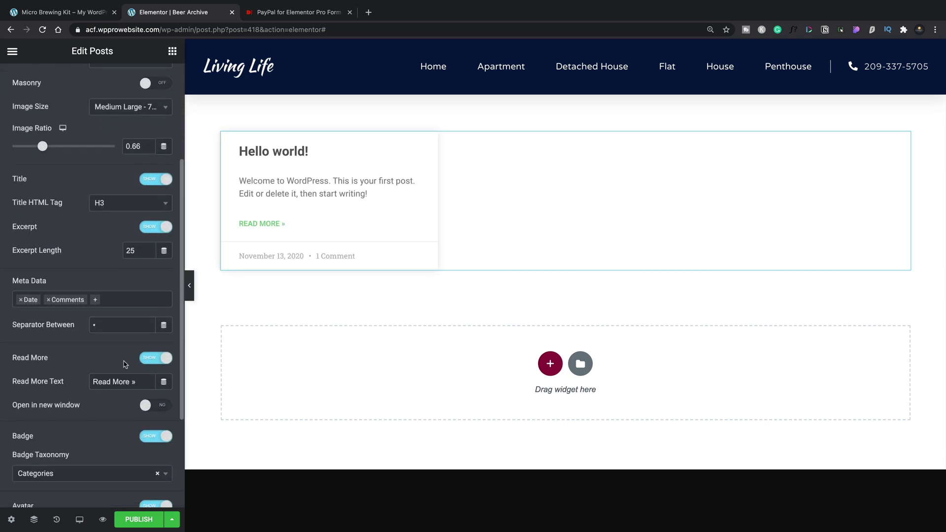
scroll(125, 364, down, 4)
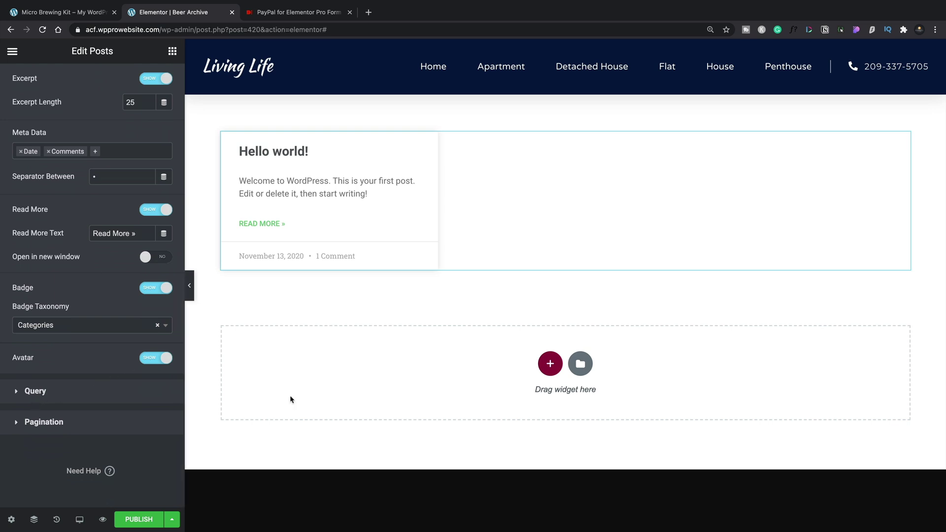
click(34, 392)
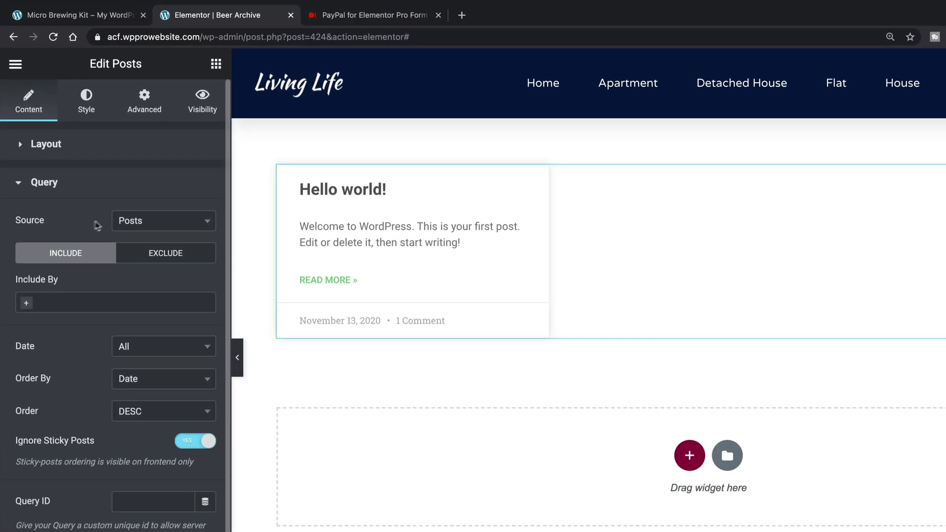
click(130, 221)
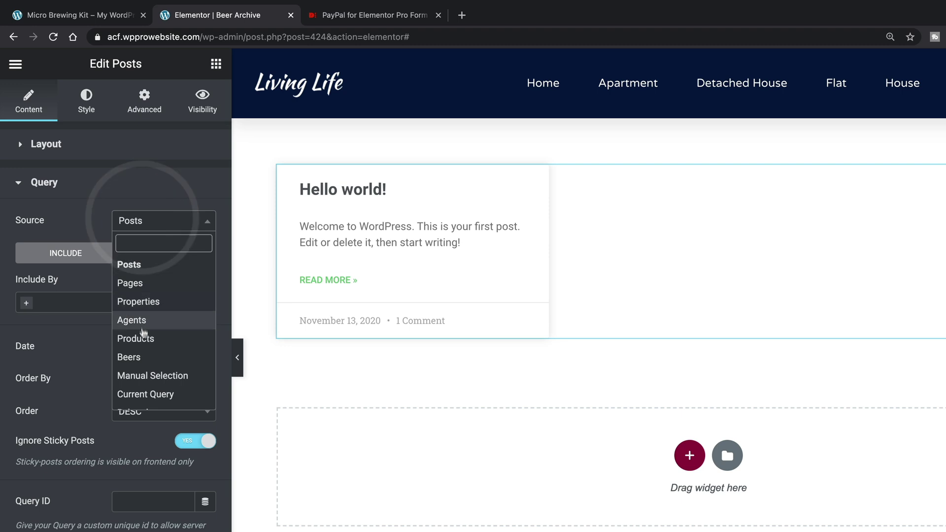
click(143, 356)
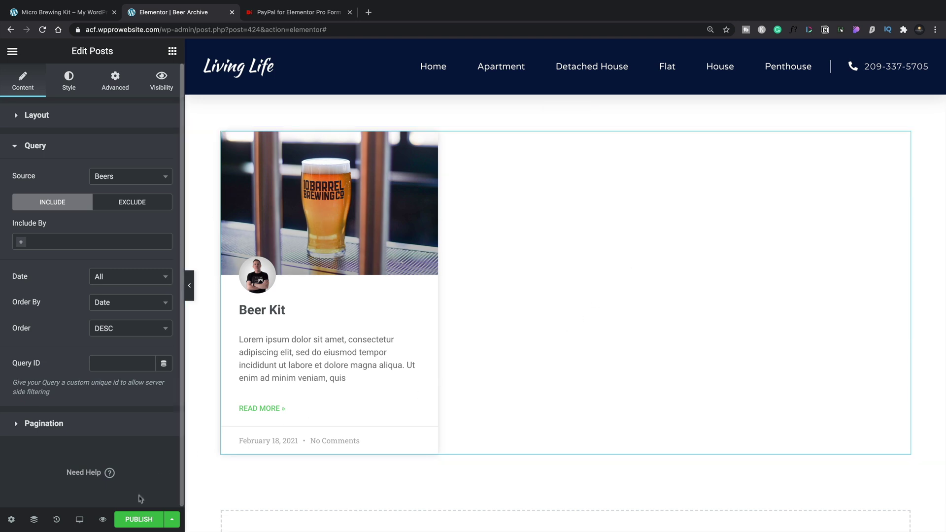
Publish the archive template with an Include display condition set to Beers Archive.
click(140, 519)
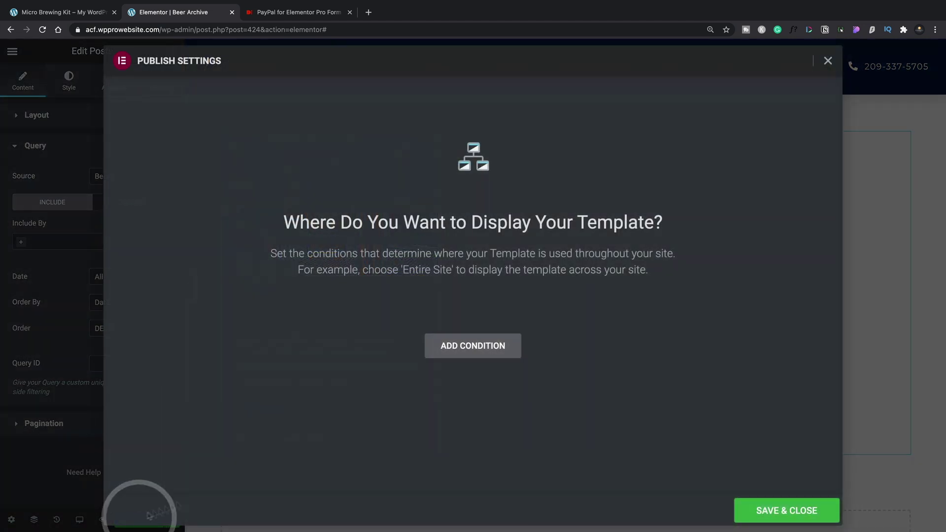
click(501, 339)
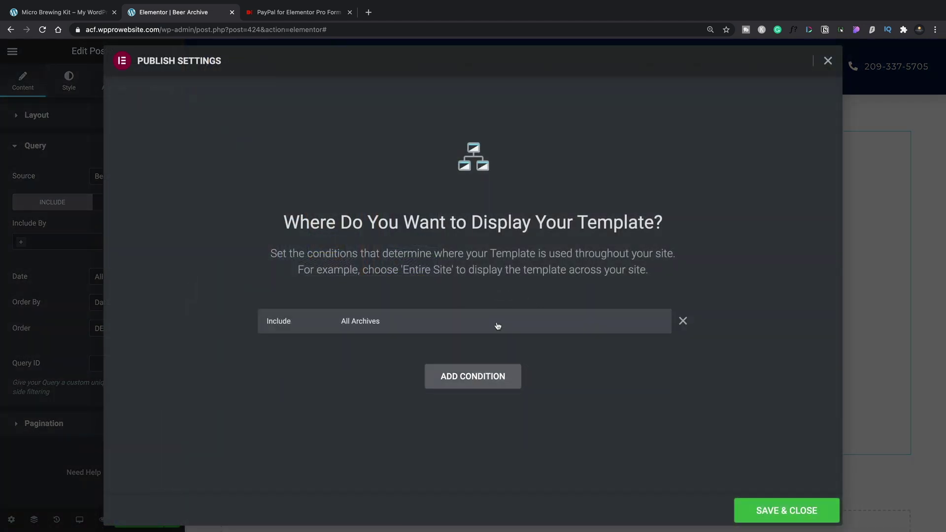
click(496, 322)
scroll(491, 416, down, 5)
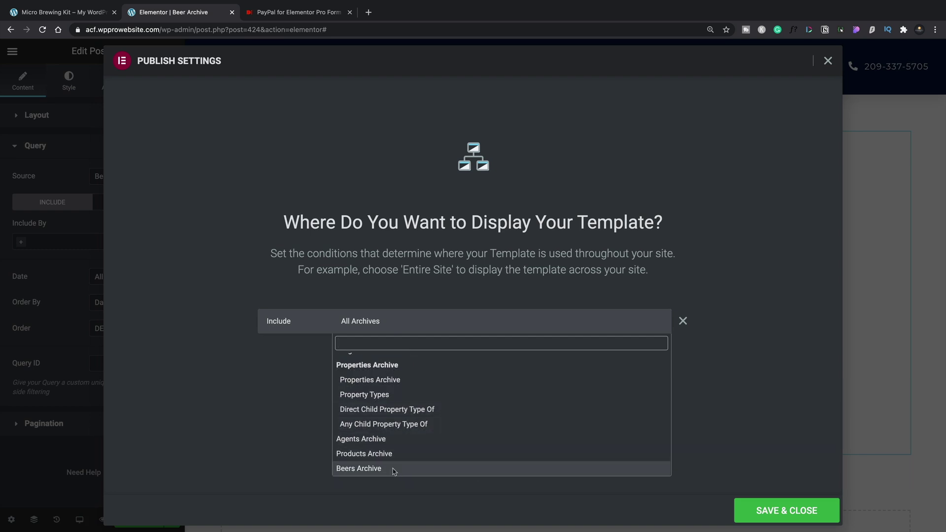
click(394, 470)
click(805, 512)
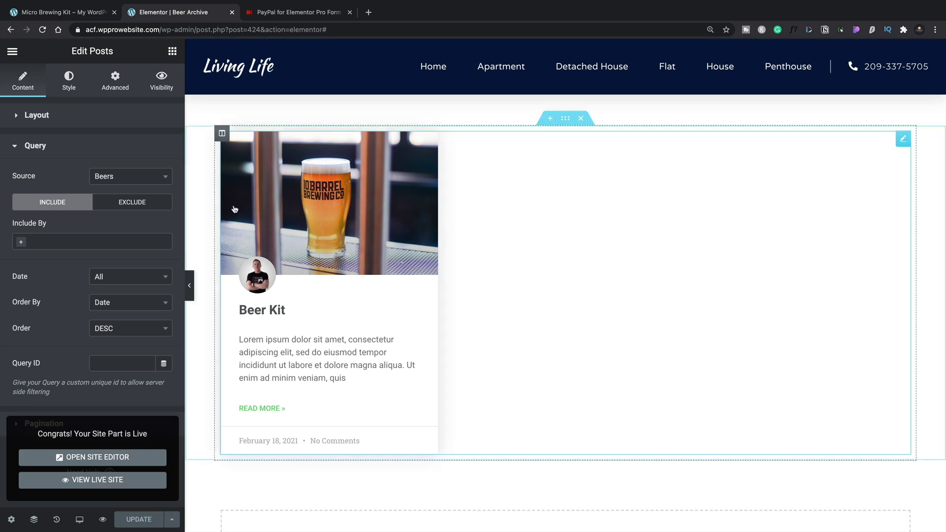
Exit the template editor to the dashboard and go to the Theme Builder template list, leaving the edit page.
click(12, 49)
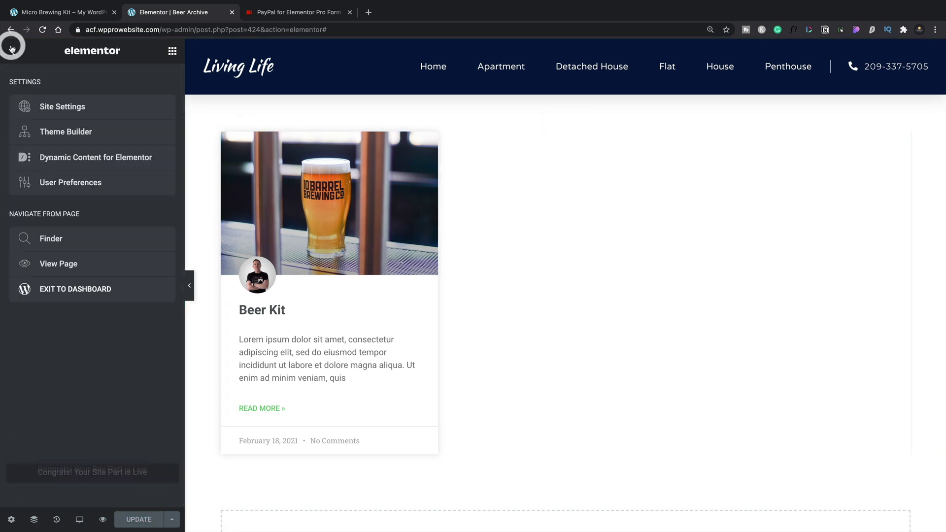
click(78, 294)
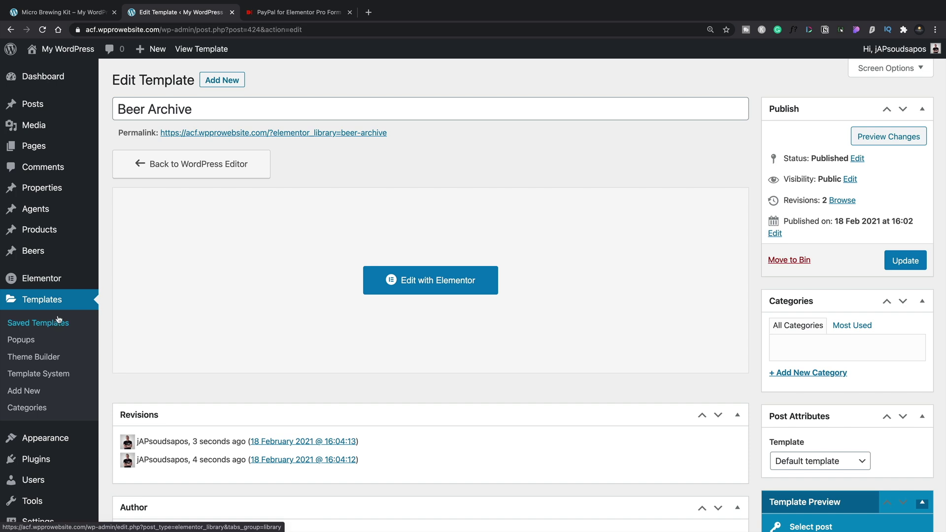
click(45, 357)
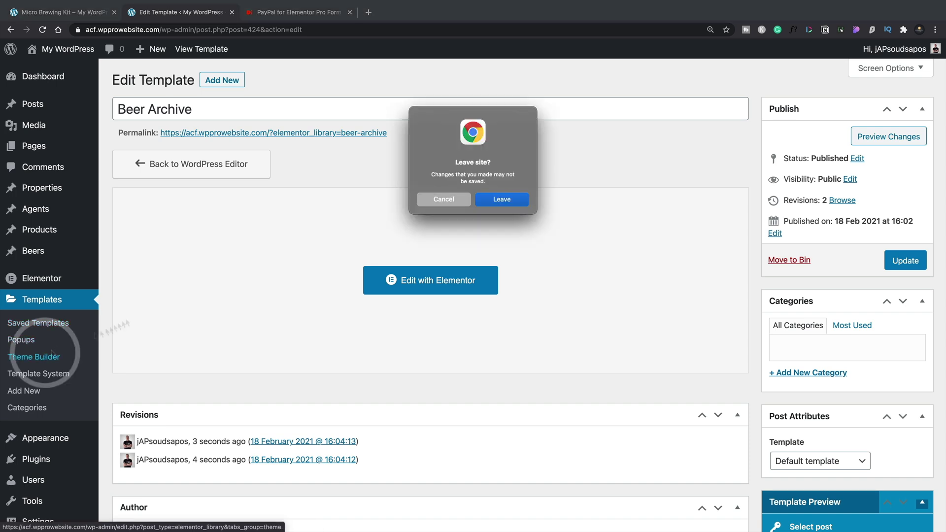
click(500, 196)
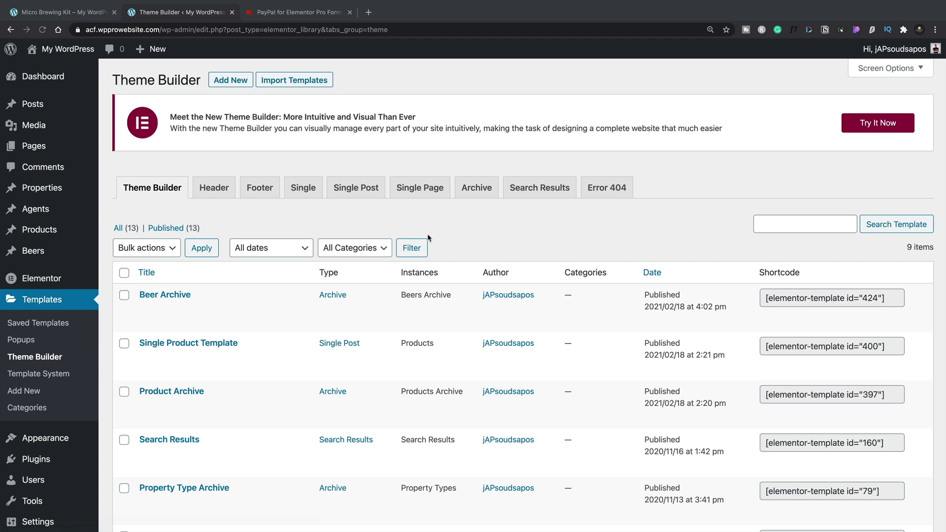
Create a Theme Builder template of type Single Post named Single Beer Template.
click(359, 188)
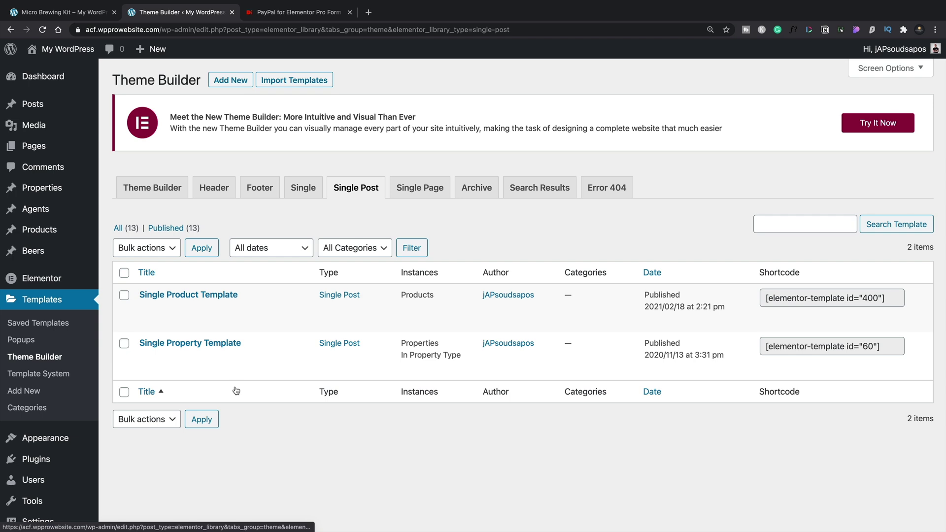
click(230, 80)
click(529, 339)
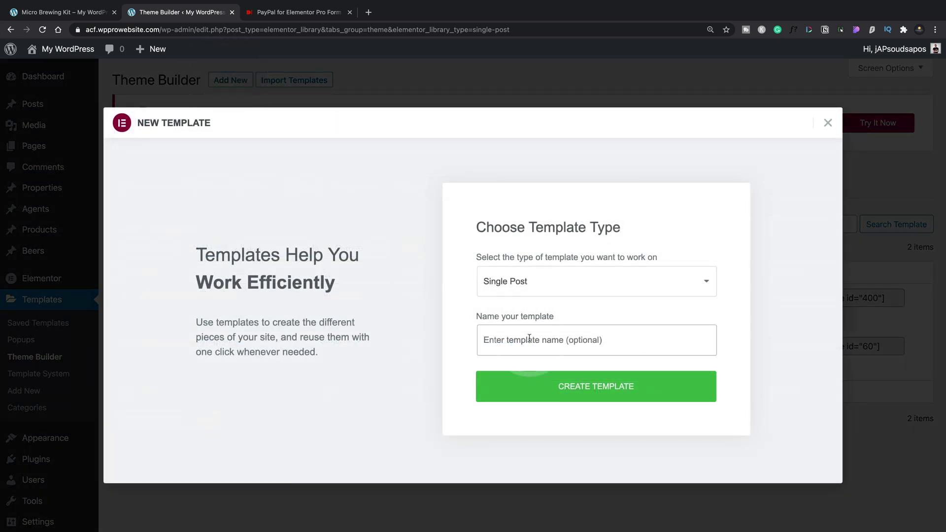
text(Single Beer Template)
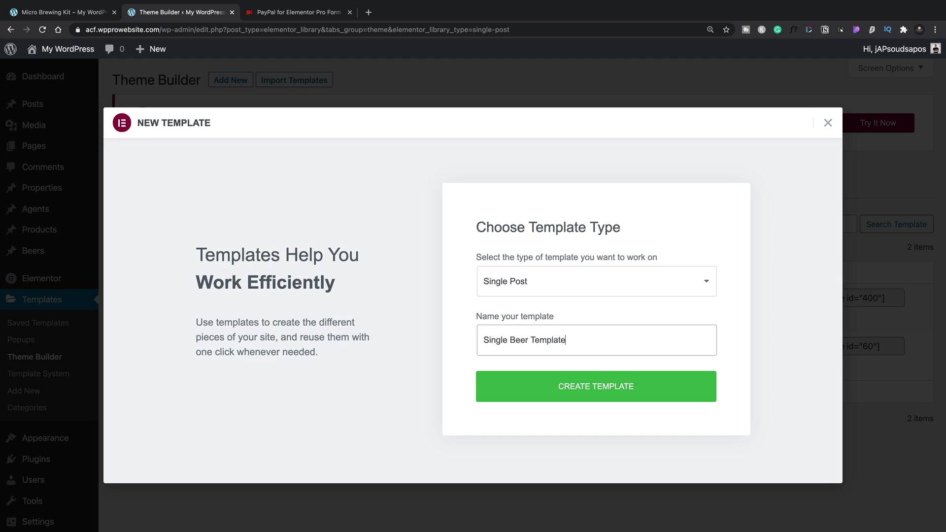
click(629, 386)
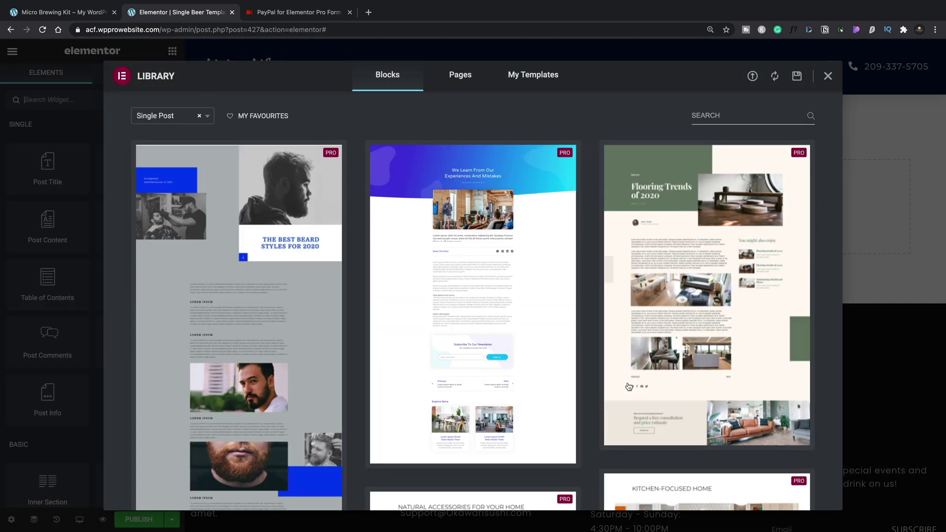
Insert the single post block with the sunset header image and "8 Podcasts by Boss Women You Should Subscribe to Right Now" heading.
scroll(393, 348, down, 10)
scroll(393, 347, down, 10)
scroll(393, 348, down, 10)
scroll(392, 348, down, 10)
scroll(393, 348, down, 2)
scroll(393, 348, up, 5)
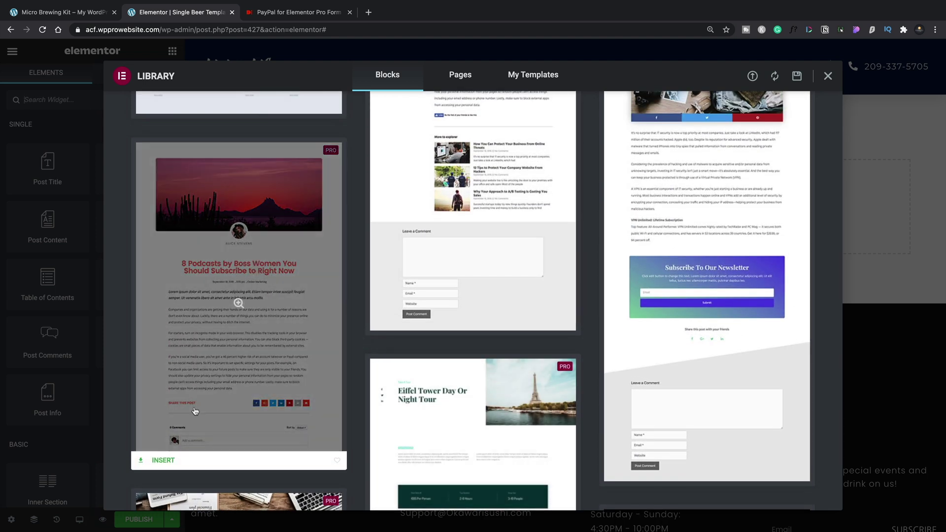
click(163, 461)
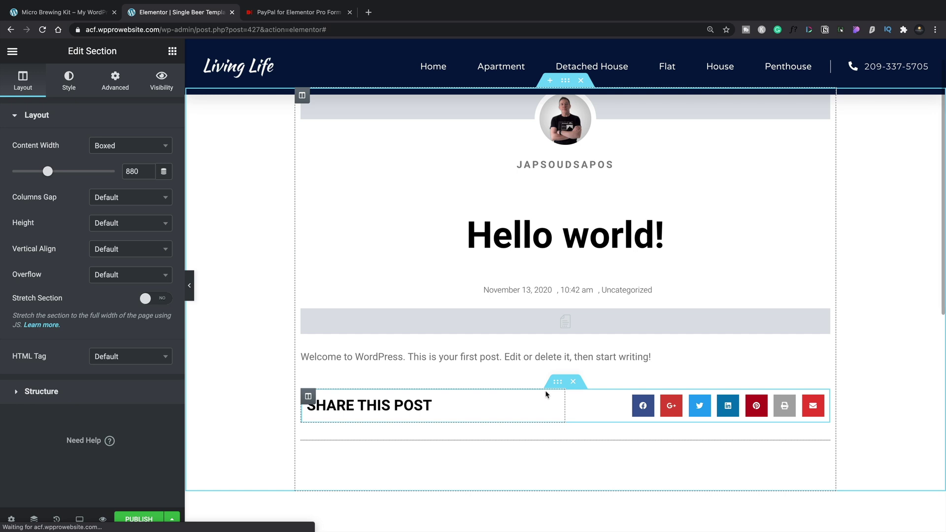
Delete the Share This Post inner section and the Facebook Comments widget from the template.
click(571, 382)
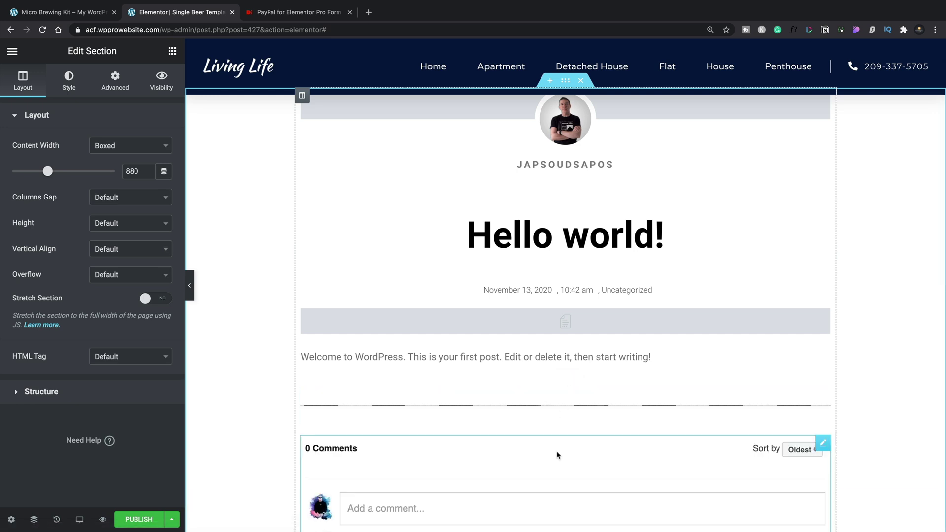
click(823, 445)
scroll(823, 434, down, 2)
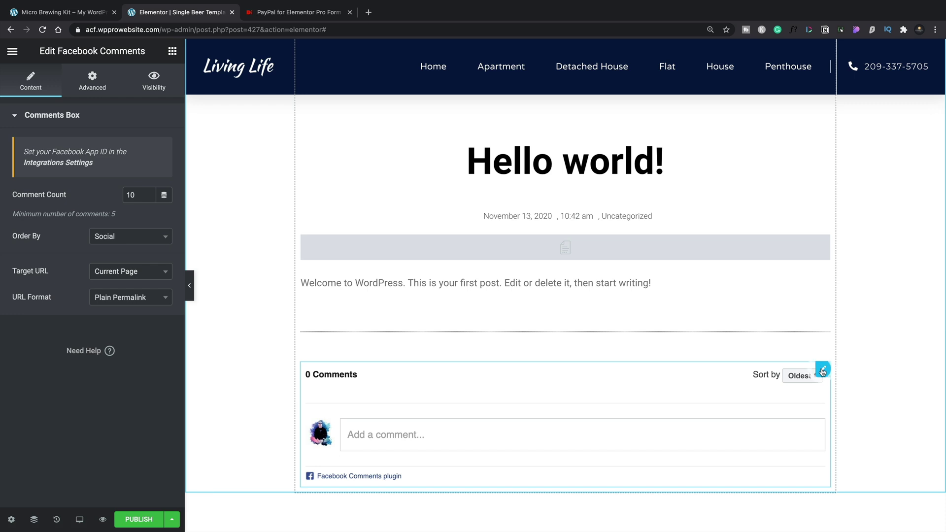
right_click(823, 372)
click(856, 522)
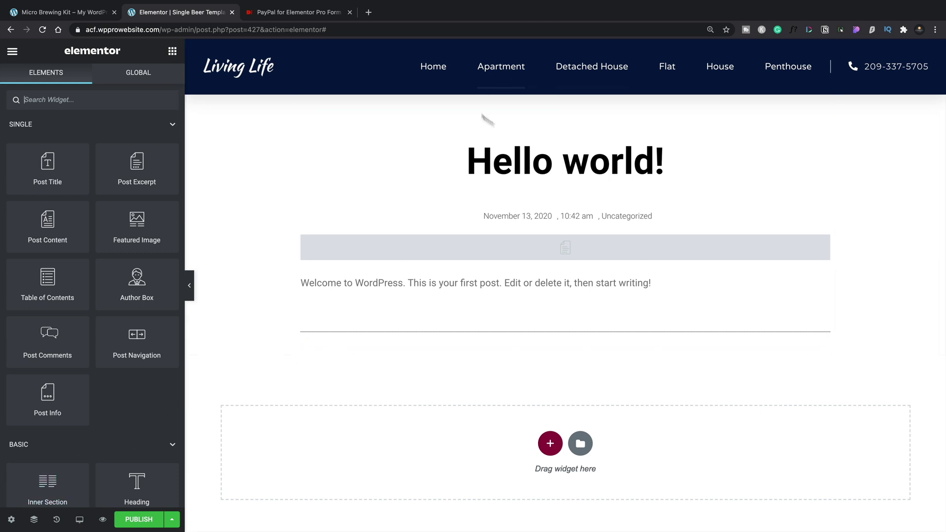
Set the template's dynamic content preview to the Beer post type with the Beer Kit post and apply it.
click(11, 520)
click(74, 273)
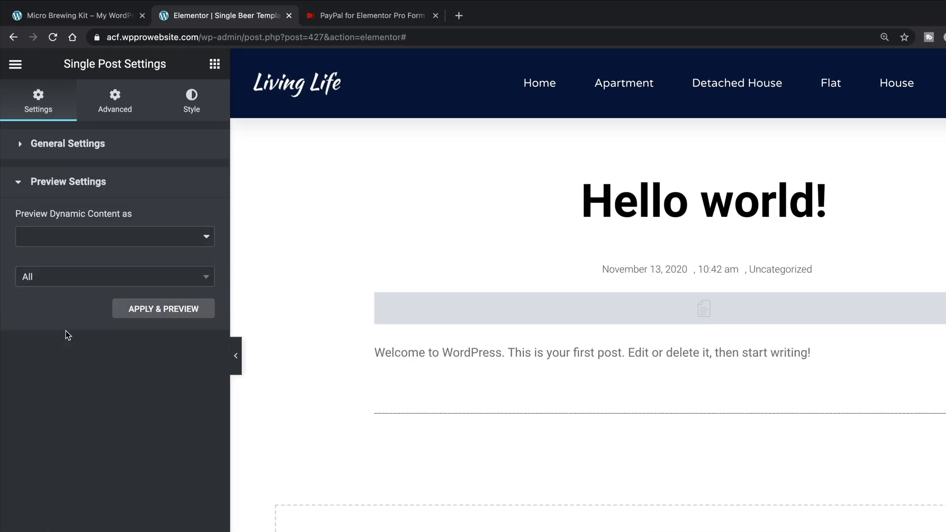
click(115, 240)
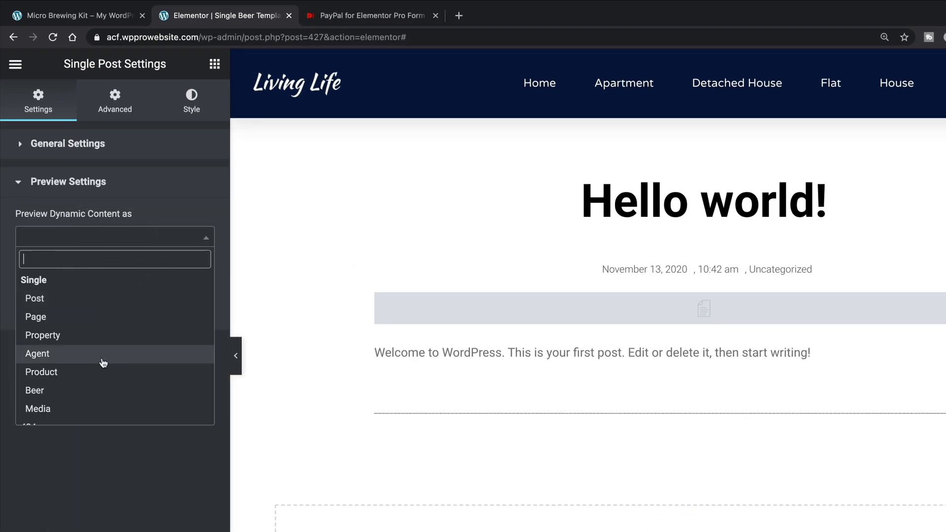
click(95, 390)
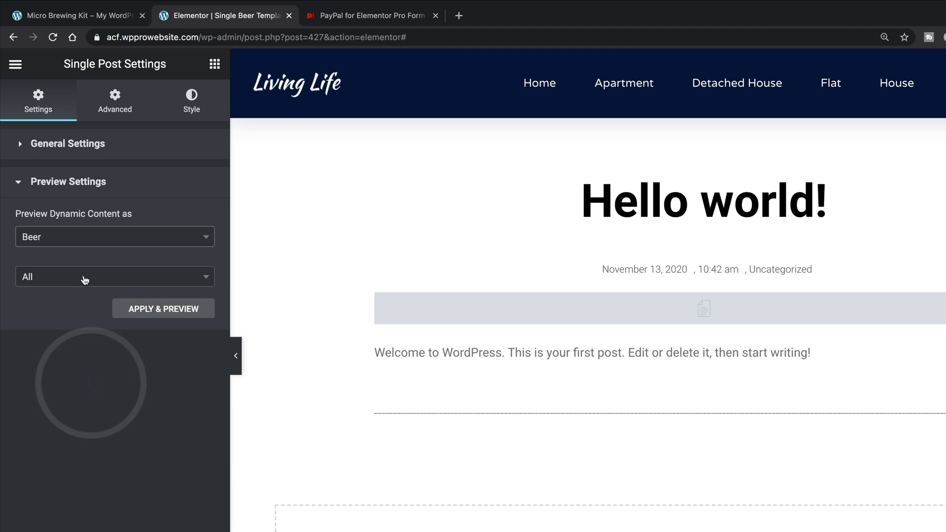
click(84, 277)
click(79, 299)
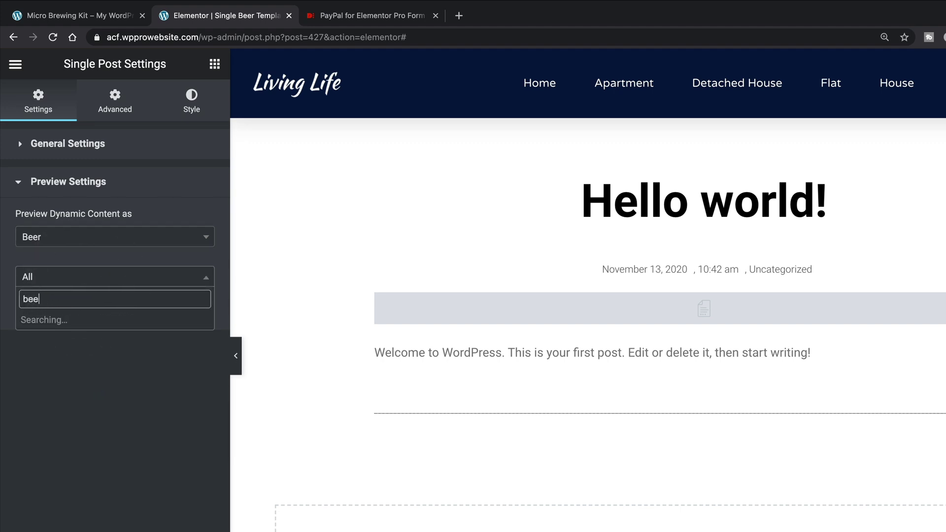
click(77, 316)
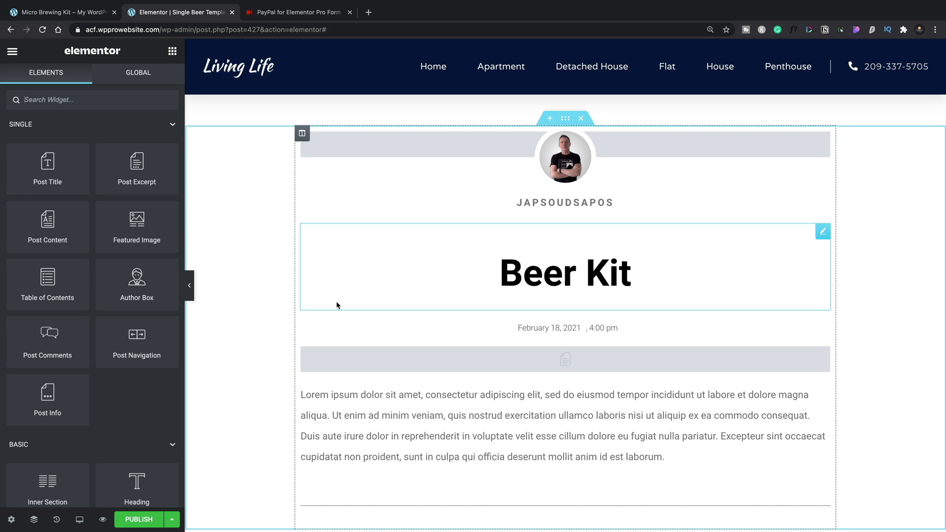
Add a Form widget below the divider under the post content.
scroll(279, 386, down, 4)
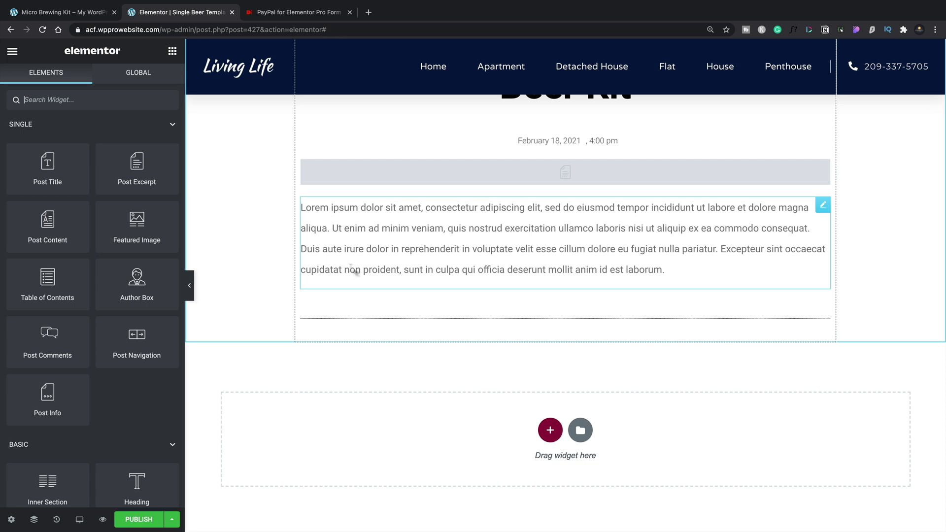
scroll(117, 348, down, 8)
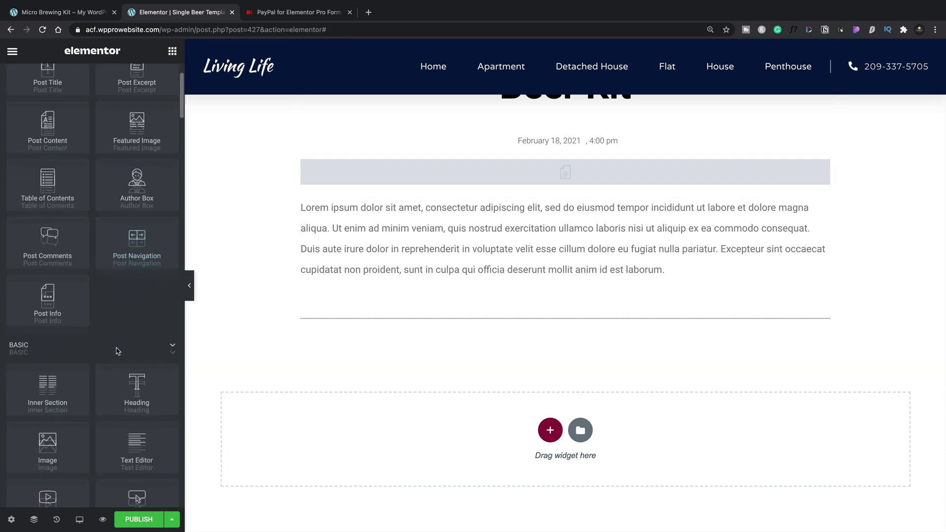
scroll(117, 348, down, 3)
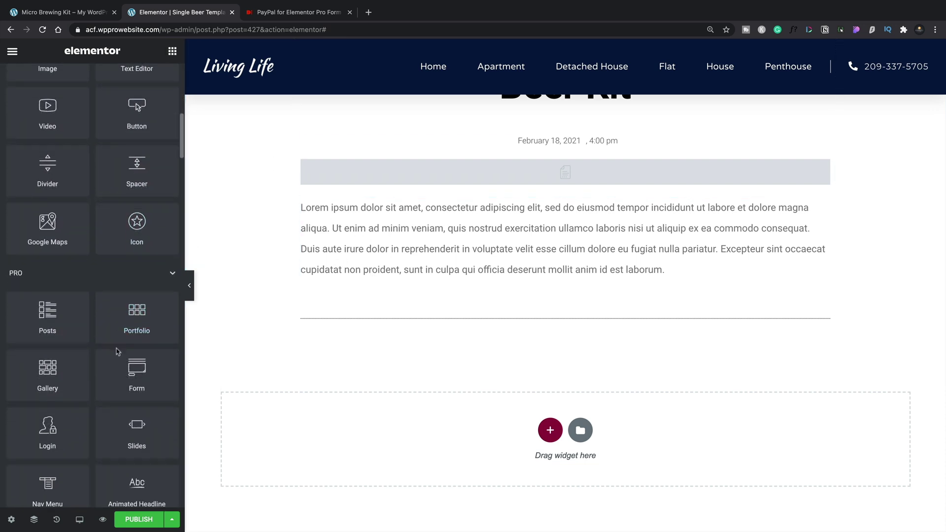
drag(129, 364, 414, 330)
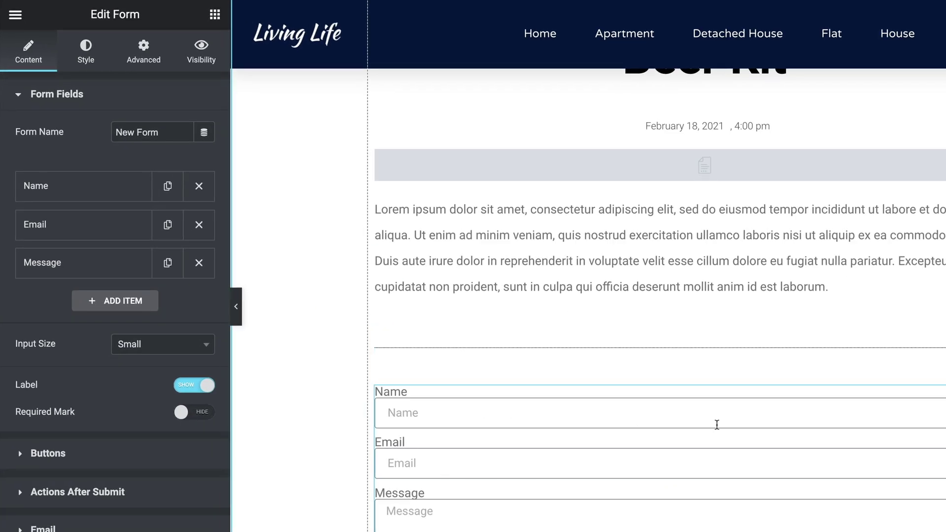